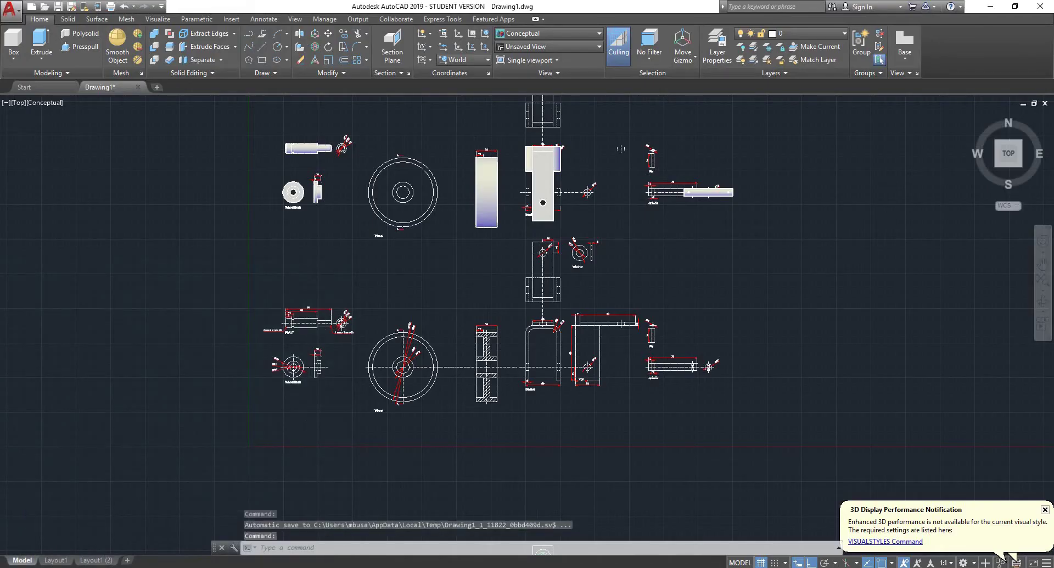
# Step: Pan the view to frame the Pivot, Wheel, Bracket, Pin and Spindle part drawings
pyautogui.moveTo(674, 387); pyautogui.dragTo(565, 369, button='middle')
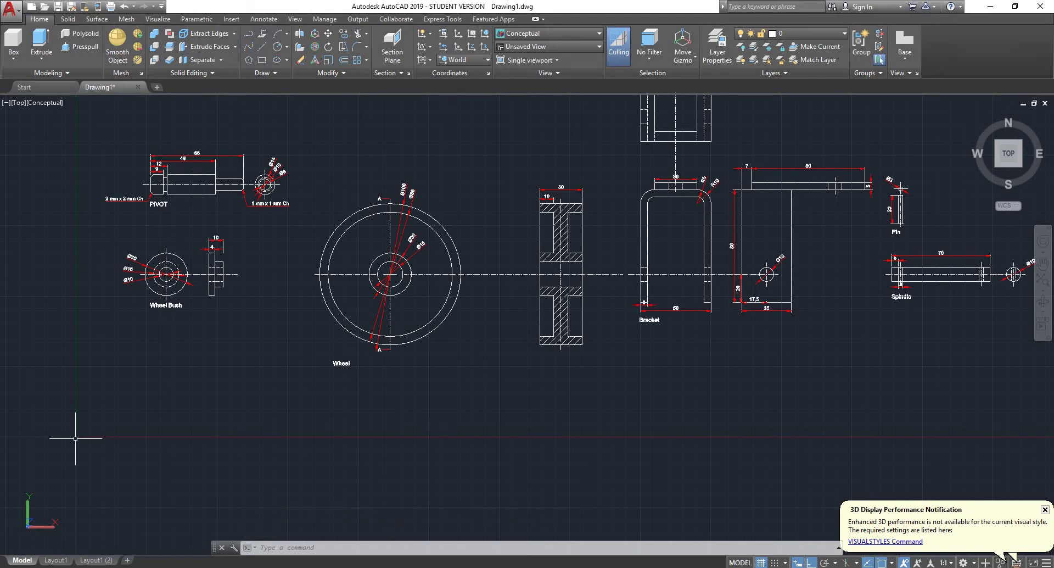
# Step: Erase the 7 and 80 dimensions from the bracket's top arm
pyautogui.scroll(-2, 76, 438)
pyautogui.scroll(8, 500, 287)
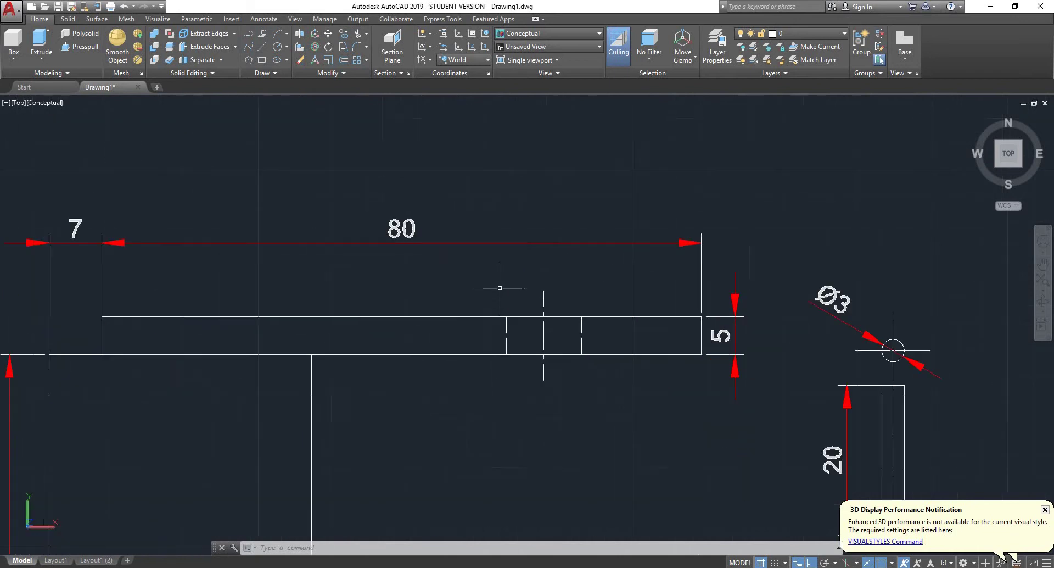
pyautogui.click(193, 198)
pyautogui.click(81, 265)
pyautogui.press('Delete')
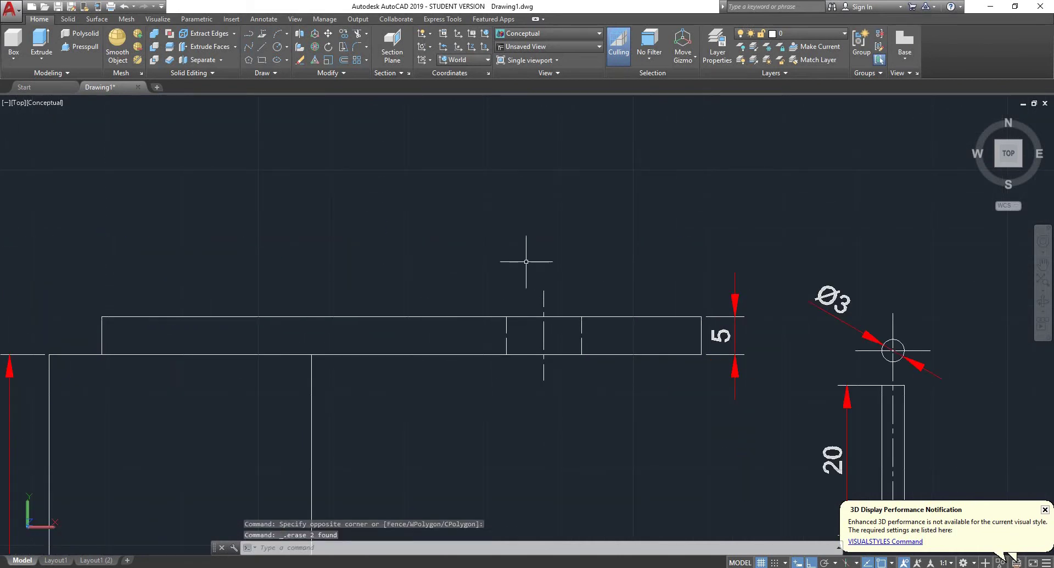
pyautogui.click(529, 261)
pyautogui.press('Escape')
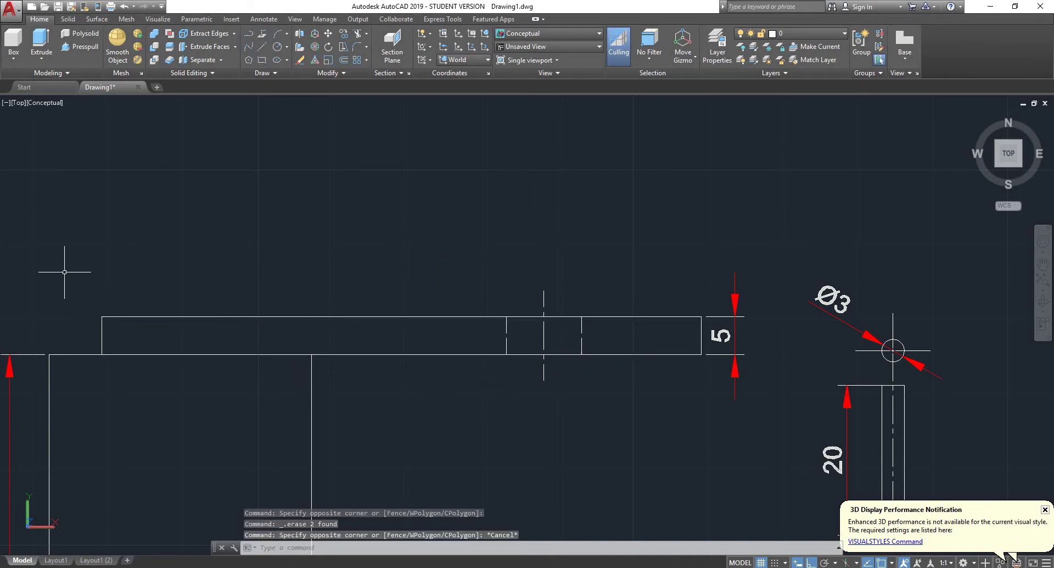
# Step: Select the arm's long bar and rotate it about its lower-left corner, then turn off Ortho
pyautogui.click(65, 271)
pyautogui.click(719, 395)
pyautogui.write('rota')
pyautogui.press('Return')
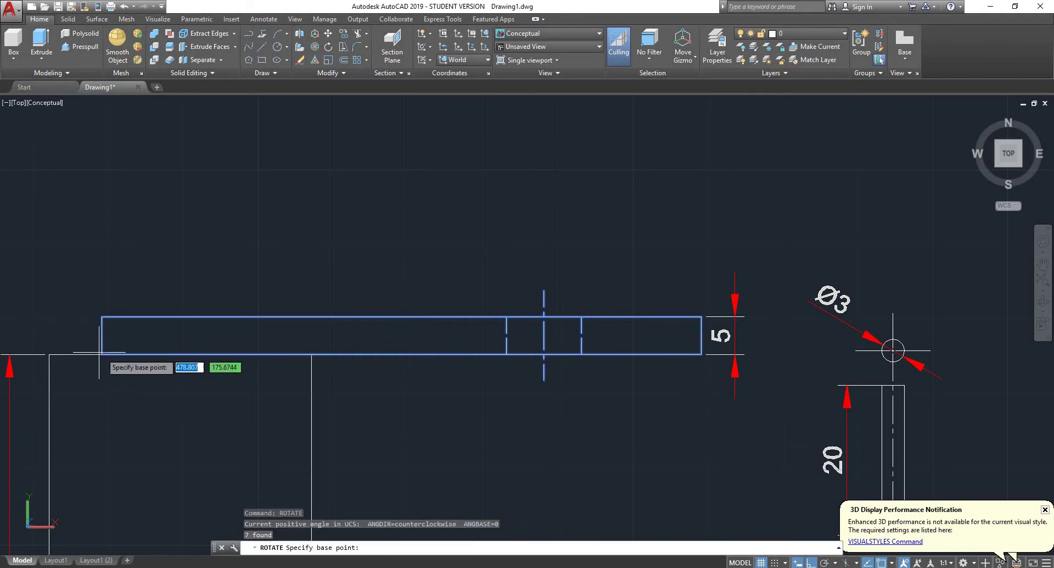
pyautogui.click(102, 354)
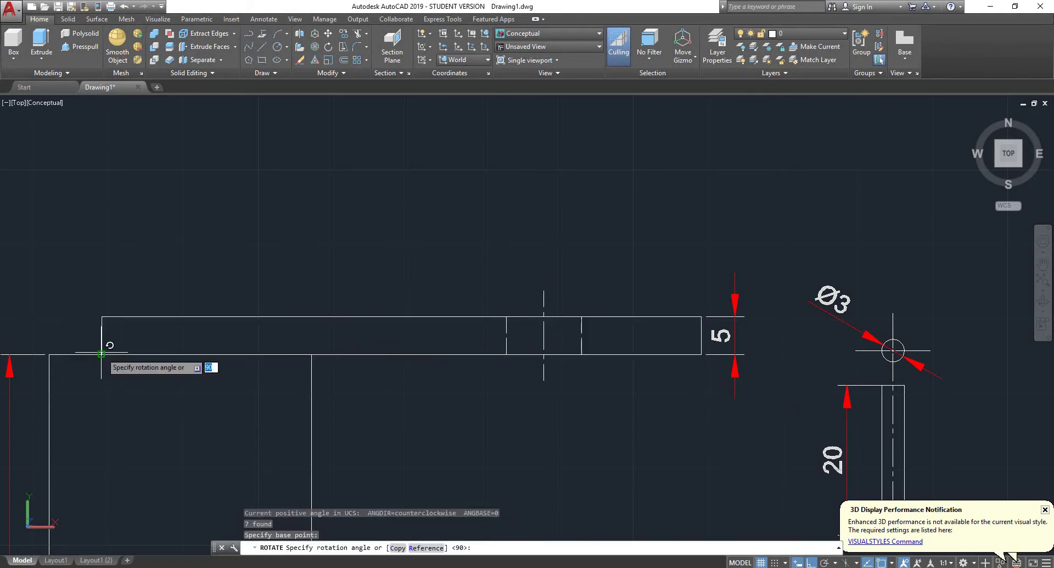
pyautogui.click(709, 354)
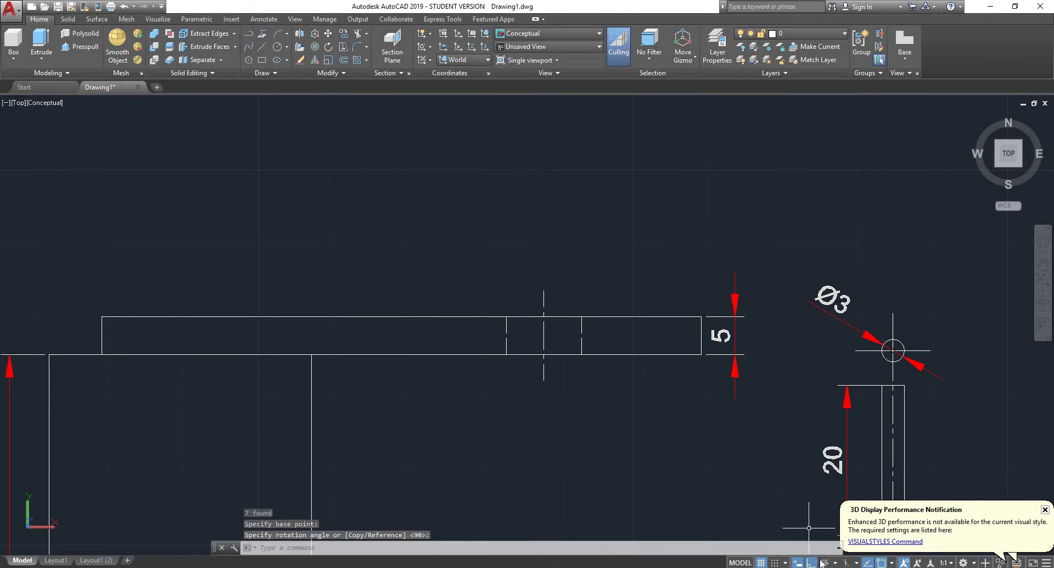
pyautogui.press('F8')
# Step: Rotate the bar's eight objects about the lower-left corner, tilting it slightly upward
pyautogui.scroll(-4, 682, 224)
pyautogui.scroll(2, 621, 263)
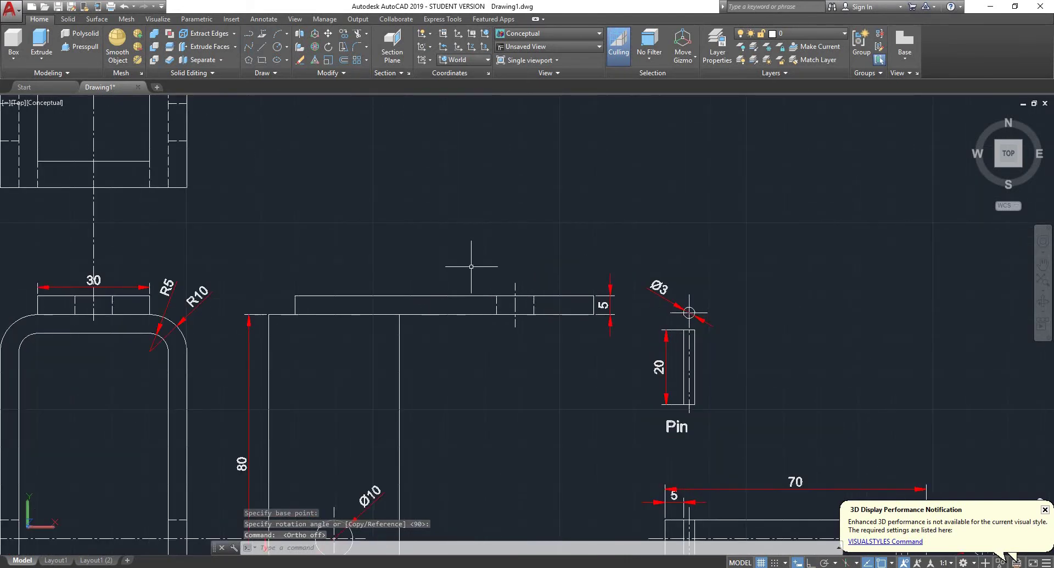
pyautogui.write('ROTATE')
pyautogui.press('Return')
pyautogui.click(279, 267)
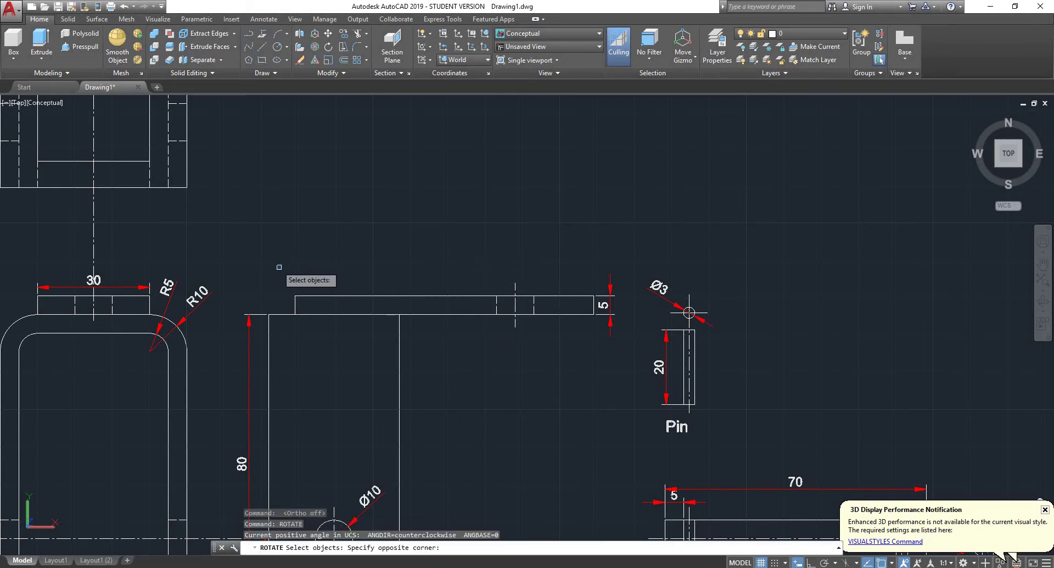
pyautogui.click(618, 341)
pyautogui.press('Return')
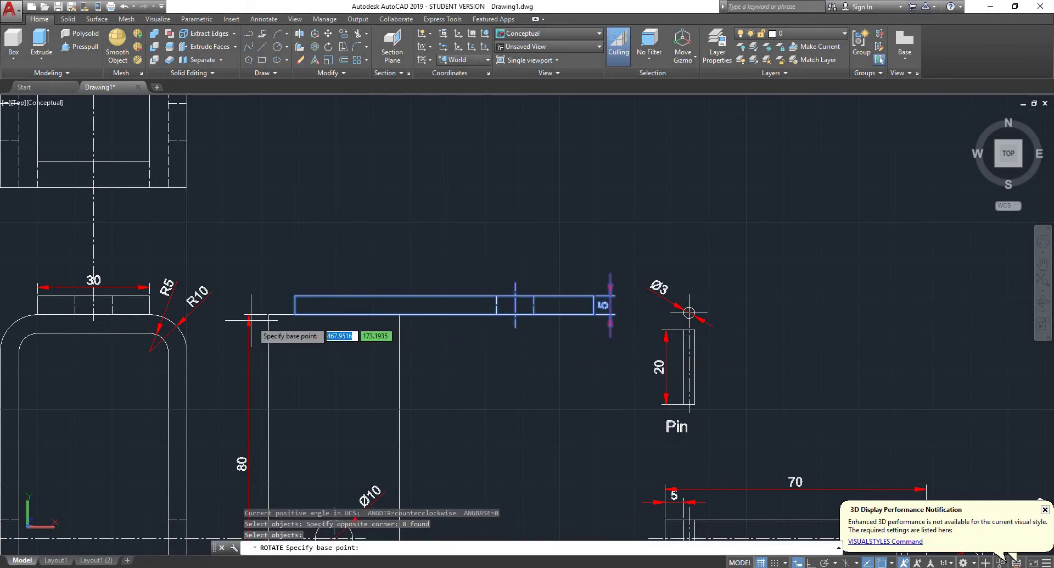
pyautogui.click(295, 315)
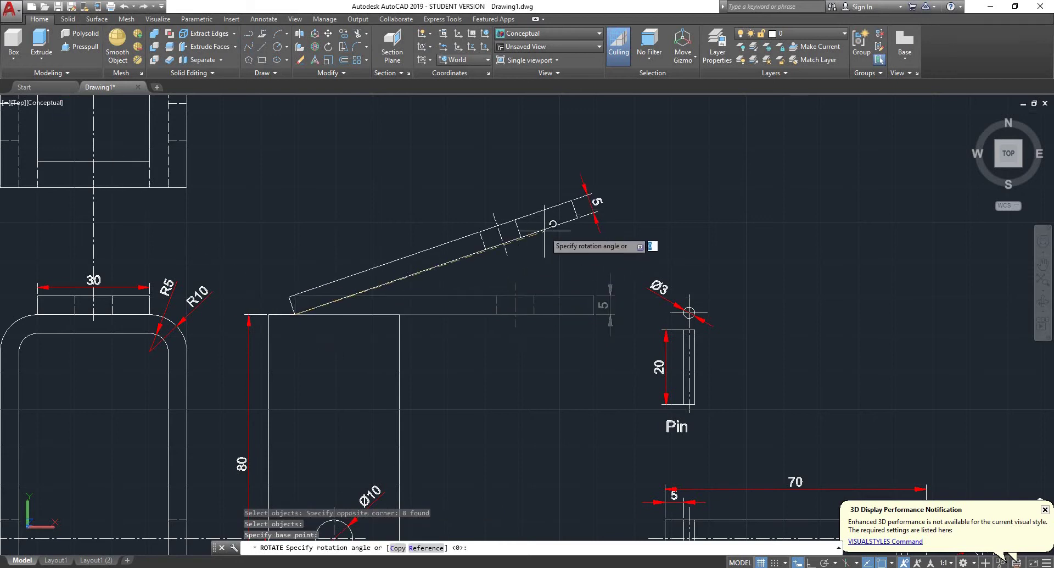
pyautogui.click(571, 280)
pyautogui.scroll(3, 419, 312)
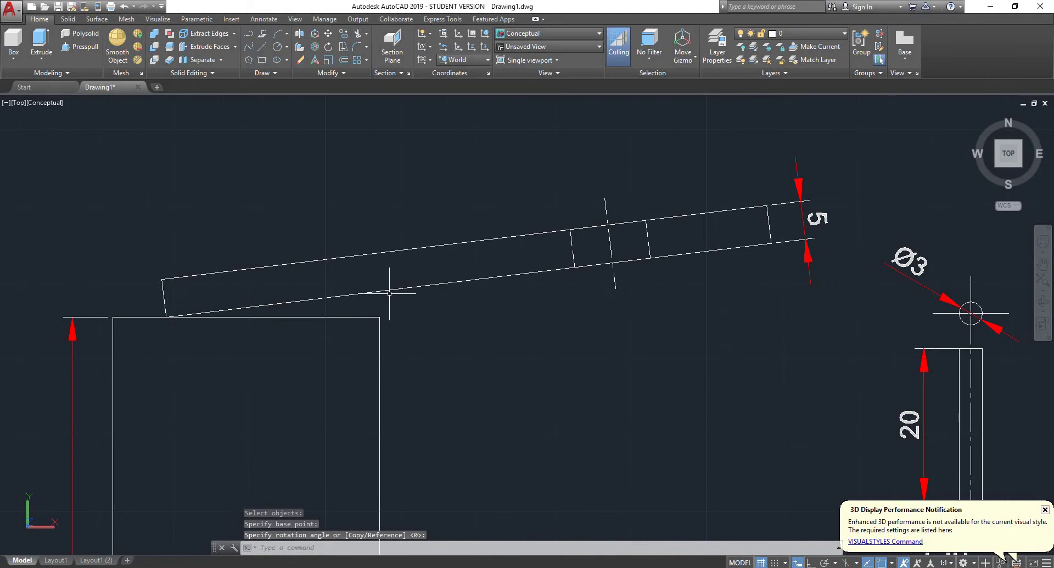
pyautogui.click(384, 290)
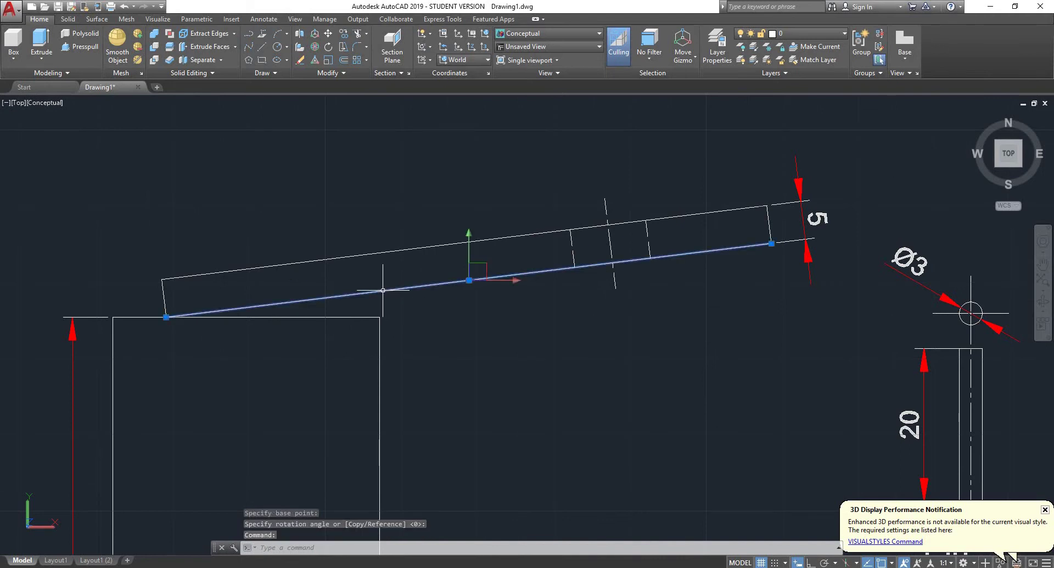
pyautogui.click(166, 317)
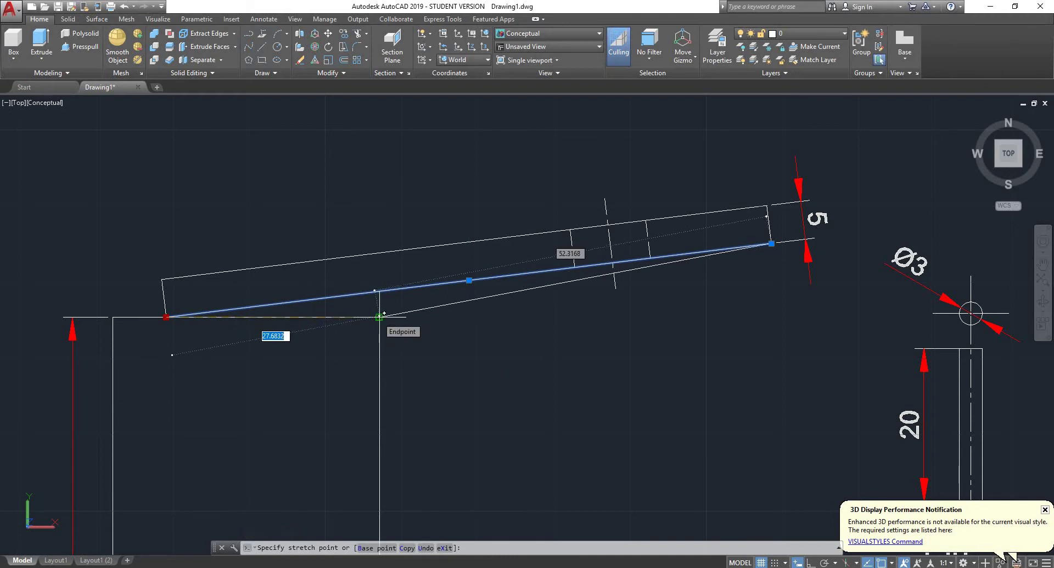
pyautogui.press('Escape')
pyautogui.press('Escape')
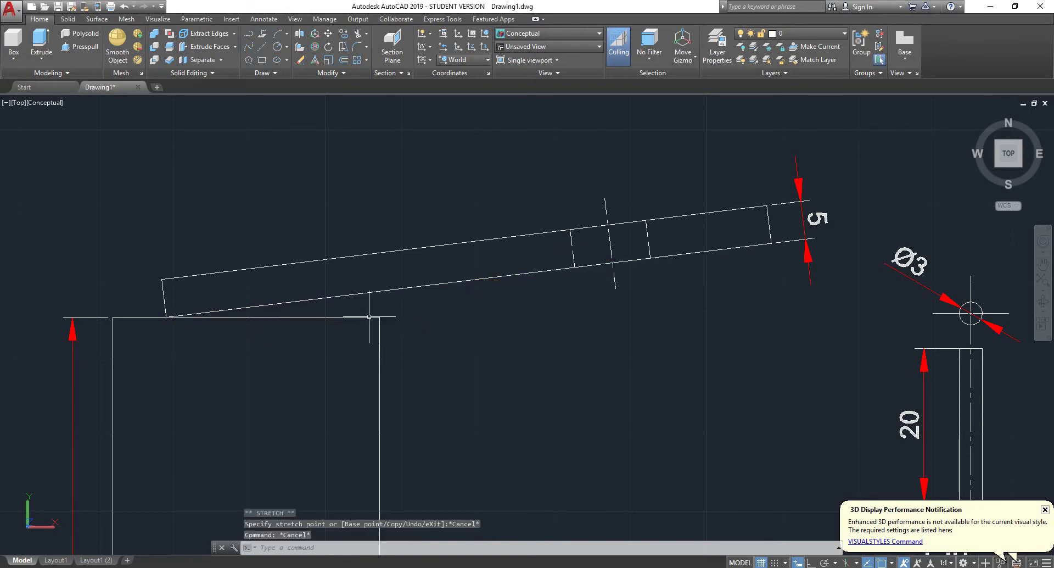
pyautogui.scroll(-3, 439, 310)
pyautogui.scroll(4, 497, 278)
pyautogui.scroll(-4, 494, 295)
pyautogui.scroll(3, 358, 331)
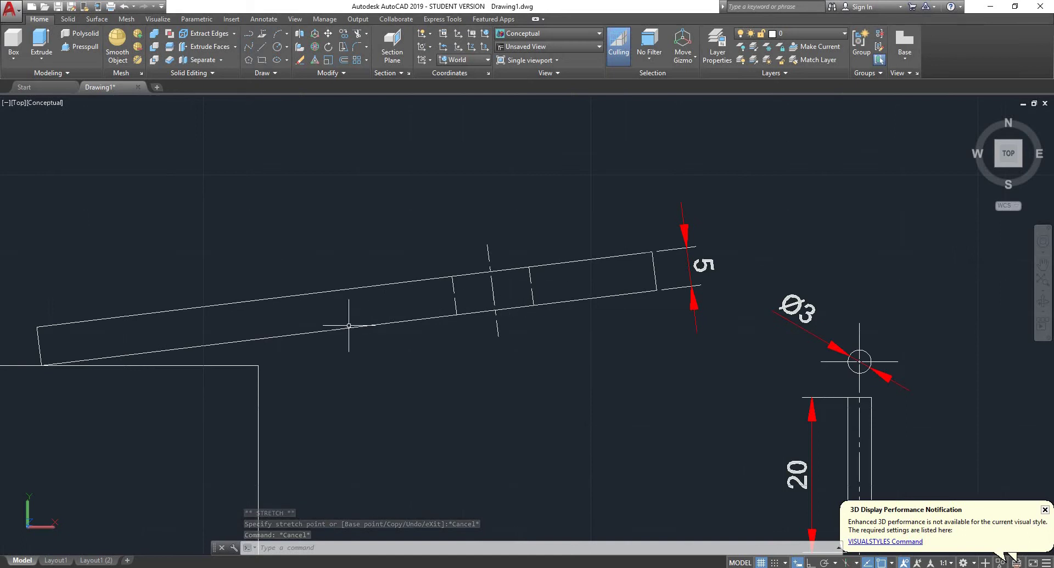
pyautogui.scroll(-2, 419, 295)
pyautogui.scroll(3, 236, 299)
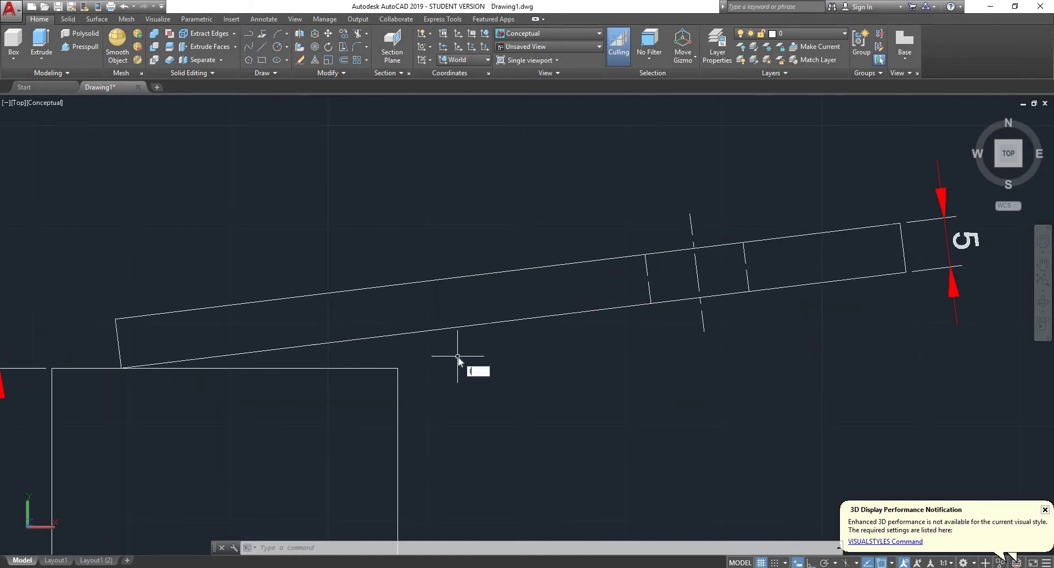
pyautogui.press('Return')
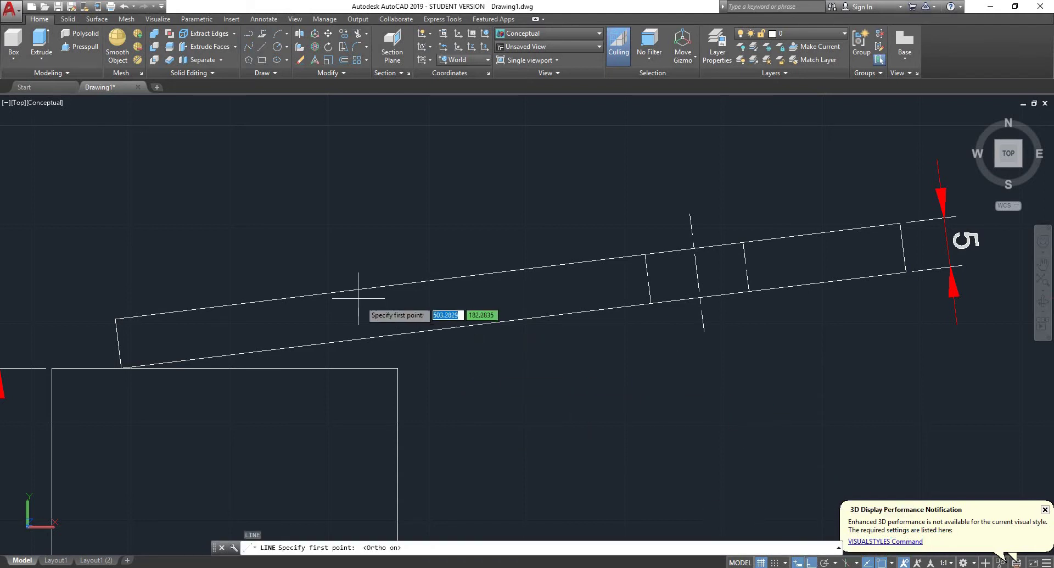
pyautogui.click(505, 275)
pyautogui.scroll(3, 512, 358)
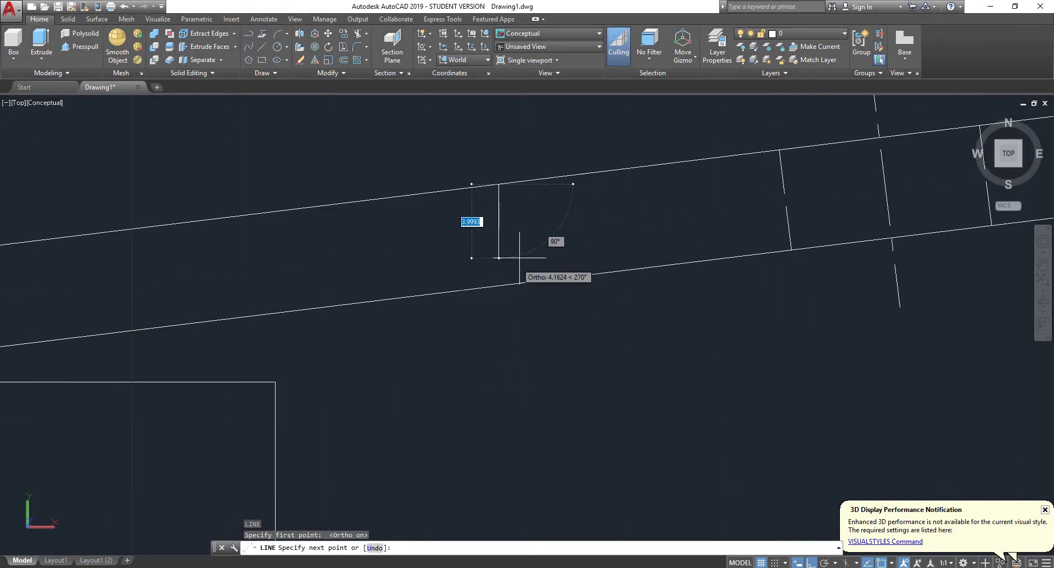
pyautogui.scroll(-3, 522, 261)
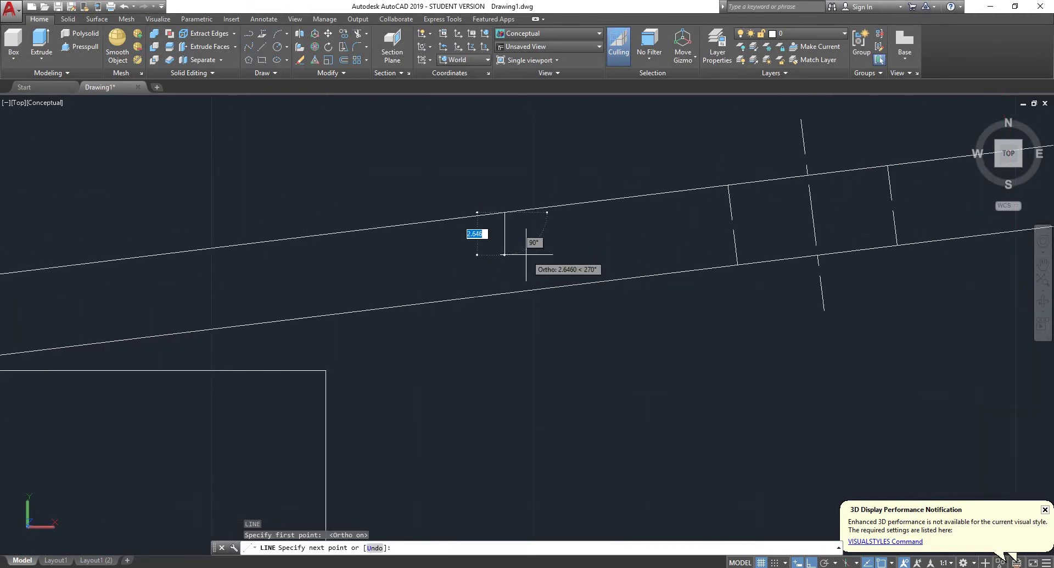
pyautogui.scroll(2, 516, 225)
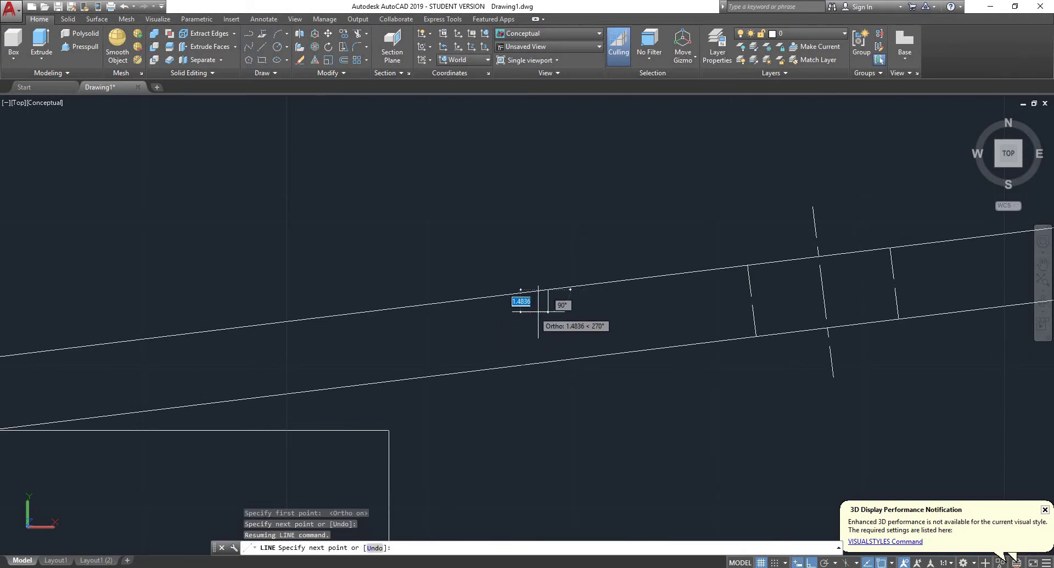
pyautogui.scroll(-1, 522, 326)
pyautogui.press('Escape')
pyautogui.scroll(-3, 547, 307)
pyautogui.scroll(3, 543, 317)
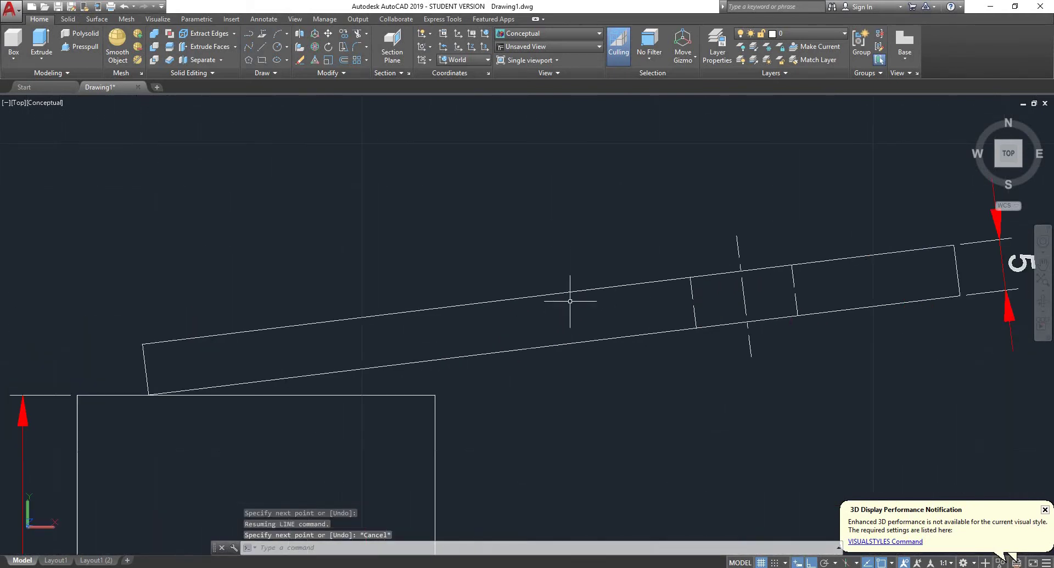
pyautogui.scroll(-2, 589, 295)
pyautogui.moveTo(637, 290); pyautogui.dragTo(521, 318, button='middle')
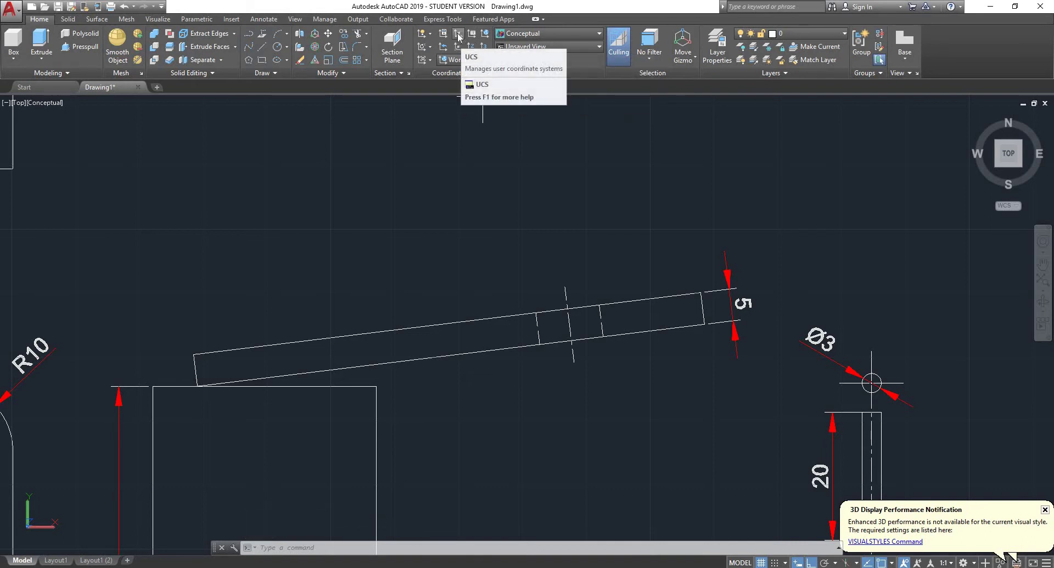
# Step: Define a 3-point UCS: origin at the bar's lower-left corner, X-axis along the tilted bar
pyautogui.click(458, 34)
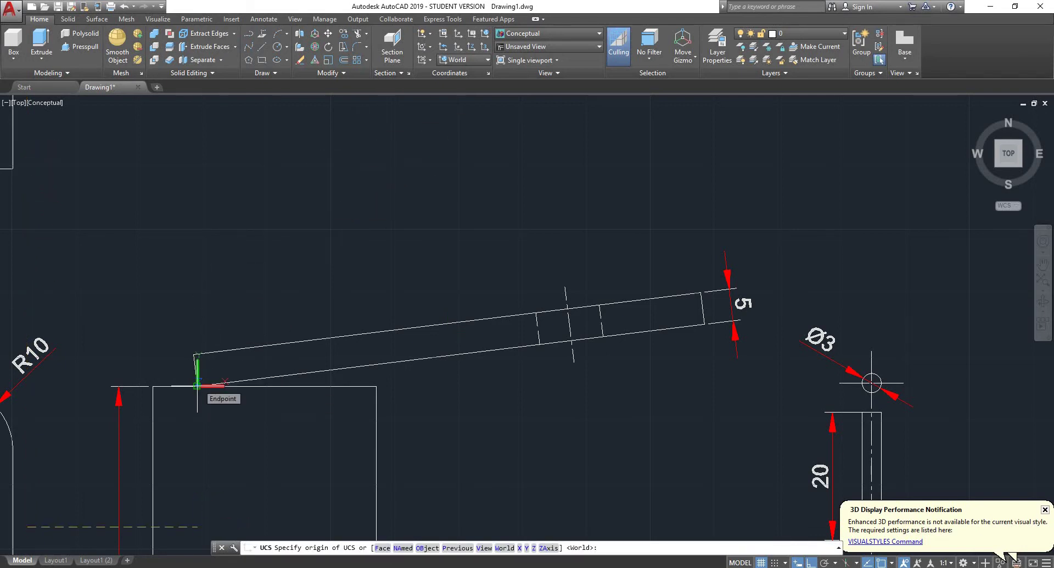
pyautogui.click(197, 386)
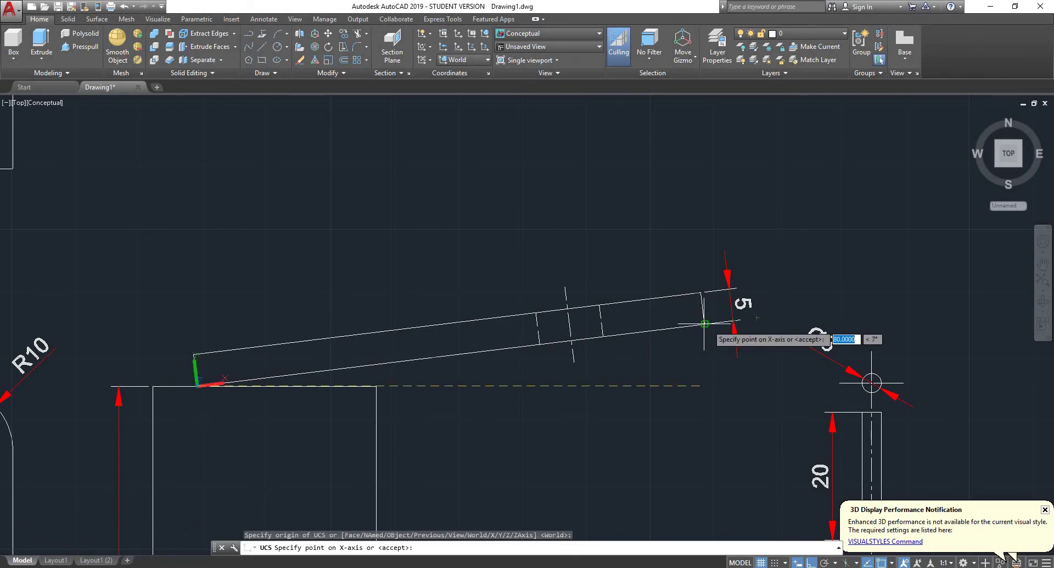
pyautogui.click(811, 562)
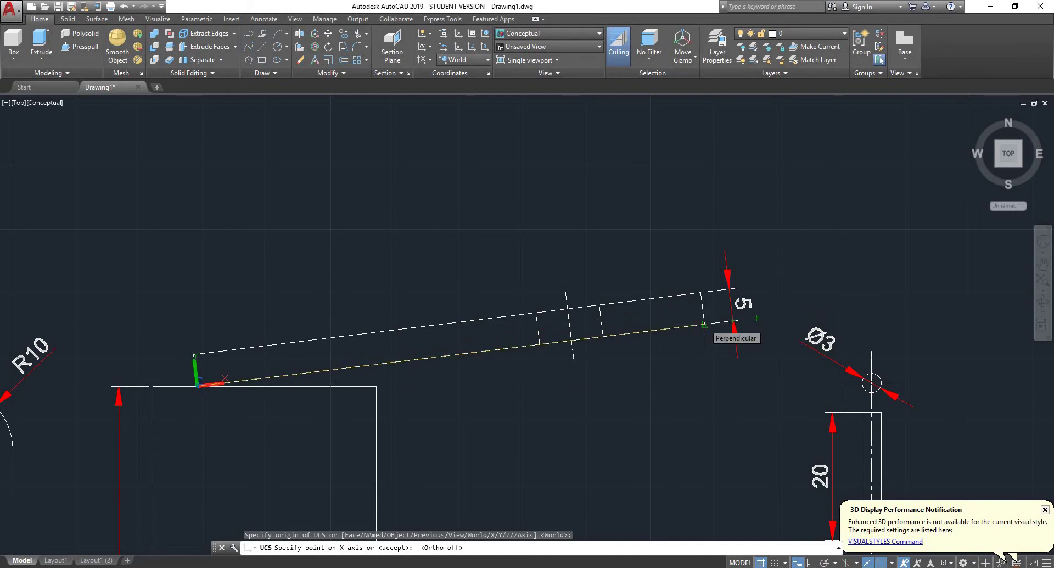
pyautogui.click(704, 324)
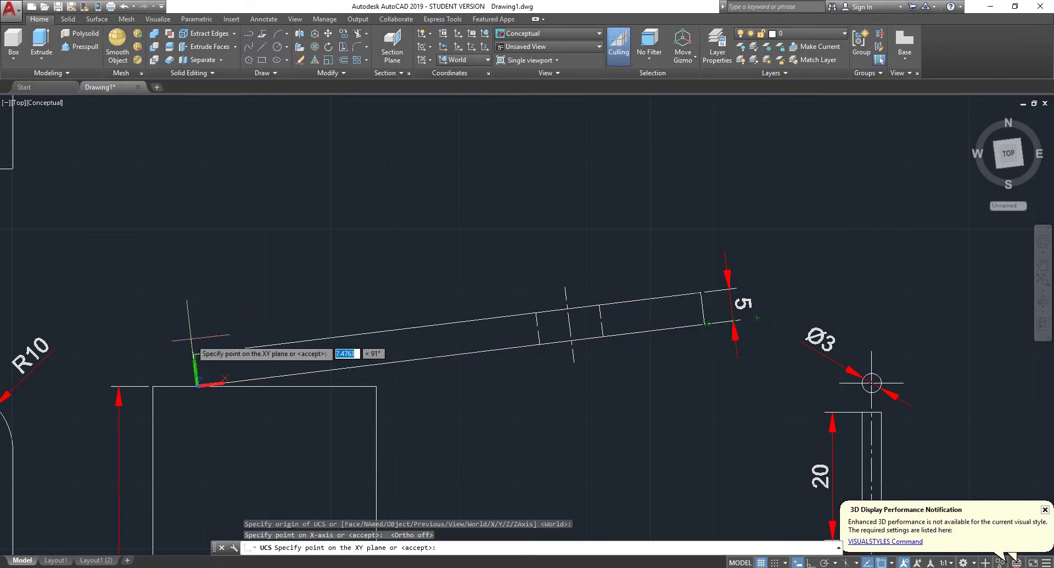
pyautogui.scroll(6, 198, 318)
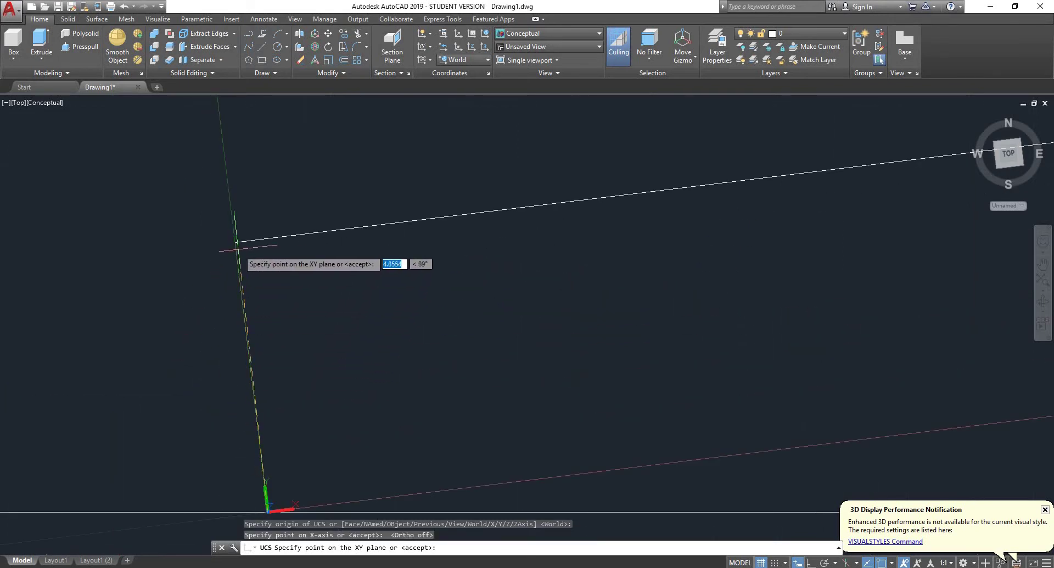
pyautogui.click(234, 241)
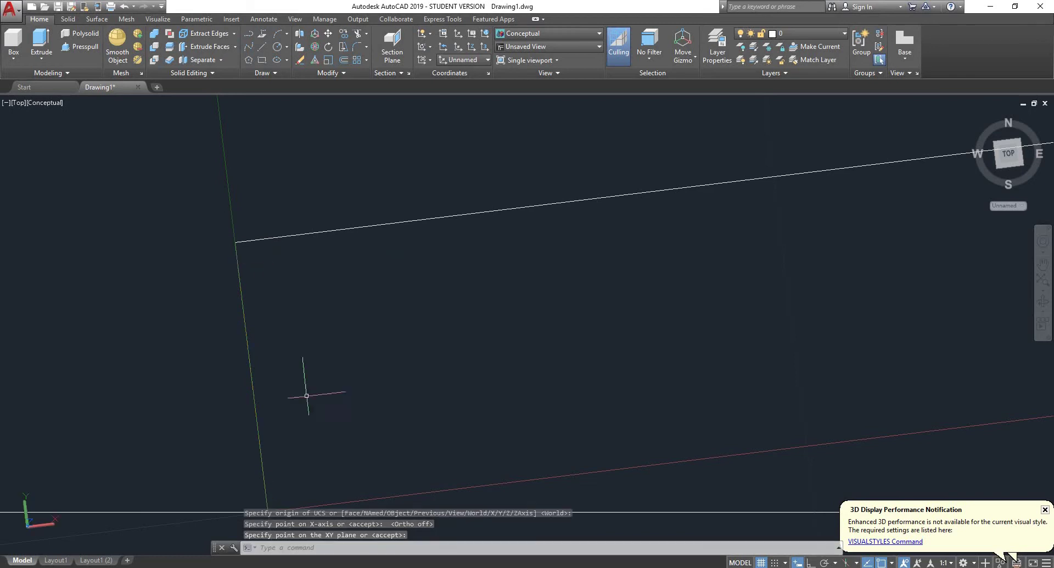
# Step: Start a line at the bar's endpoint, toggle Ortho, then cancel the line
pyautogui.scroll(-10, 443, 391)
pyautogui.scroll(-5, 443, 392)
pyautogui.scroll(8, 246, 392)
pyautogui.write('l')
pyautogui.press('Return')
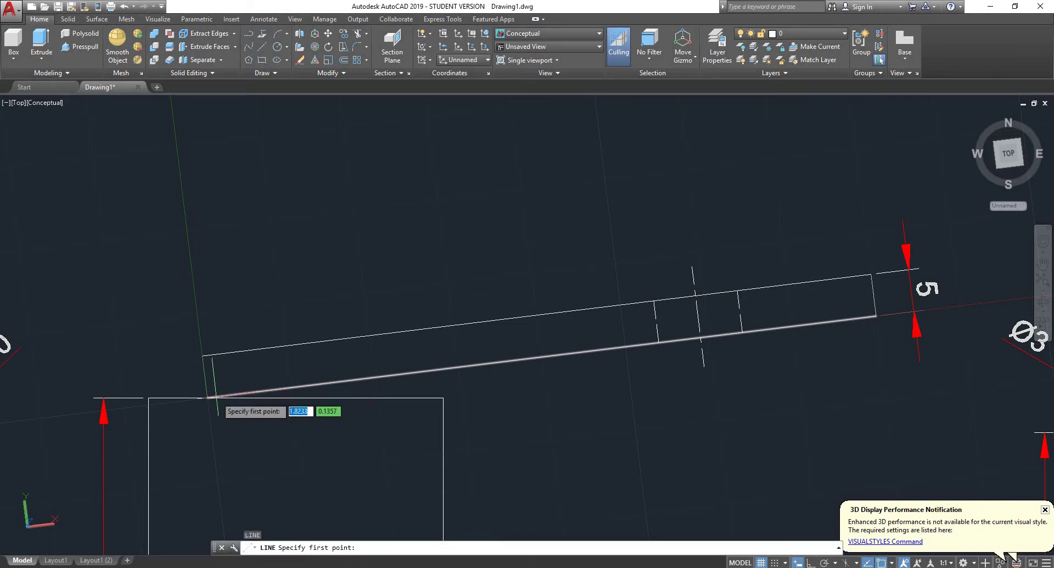
pyautogui.click(206, 396)
pyautogui.click(811, 562)
pyautogui.scroll(-2, 157, 213)
pyautogui.press('Escape')
# Step: Show the Top view of the new UCS and zoom in on the level 5-thick bar
pyautogui.click(1010, 156)
pyautogui.scroll(4, 541, 285)
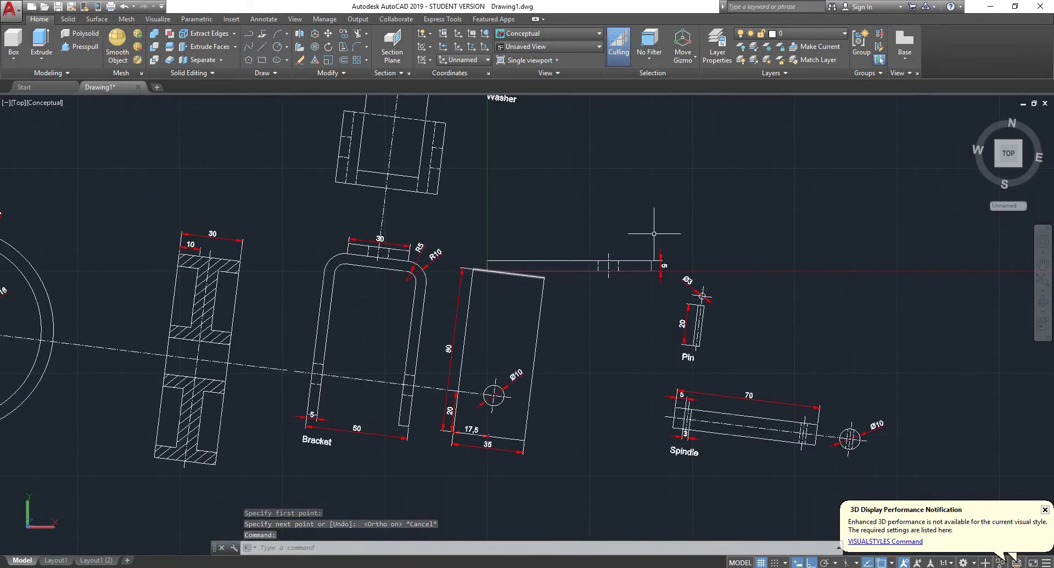
pyautogui.scroll(-2, 567, 317)
pyautogui.scroll(5, 369, 320)
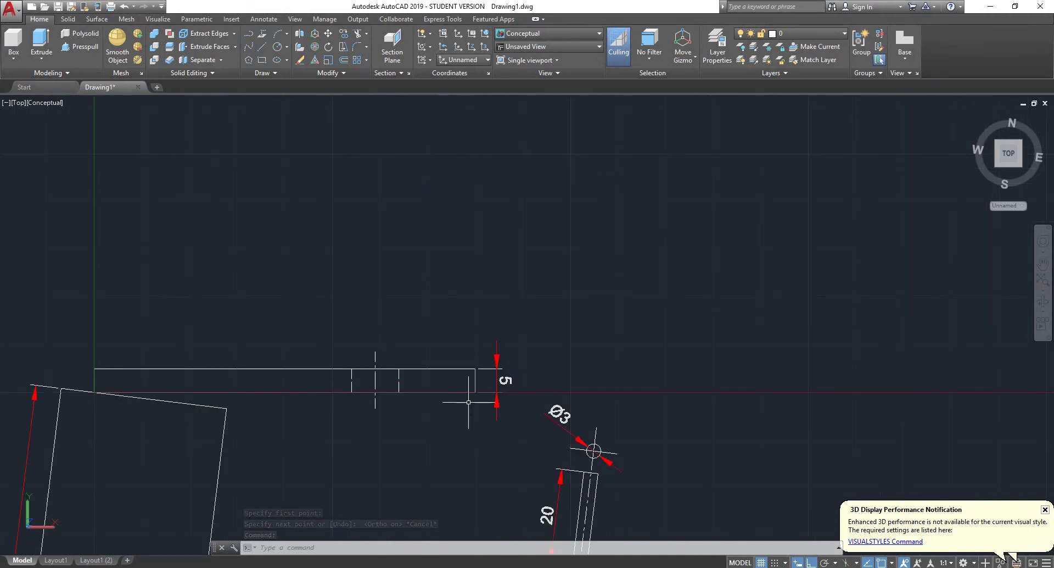
pyautogui.scroll(-3, 406, 372)
pyautogui.scroll(2, 443, 358)
pyautogui.moveTo(252, 396); pyautogui.dragTo(320, 282, button='middle')
pyautogui.scroll(3, 285, 292)
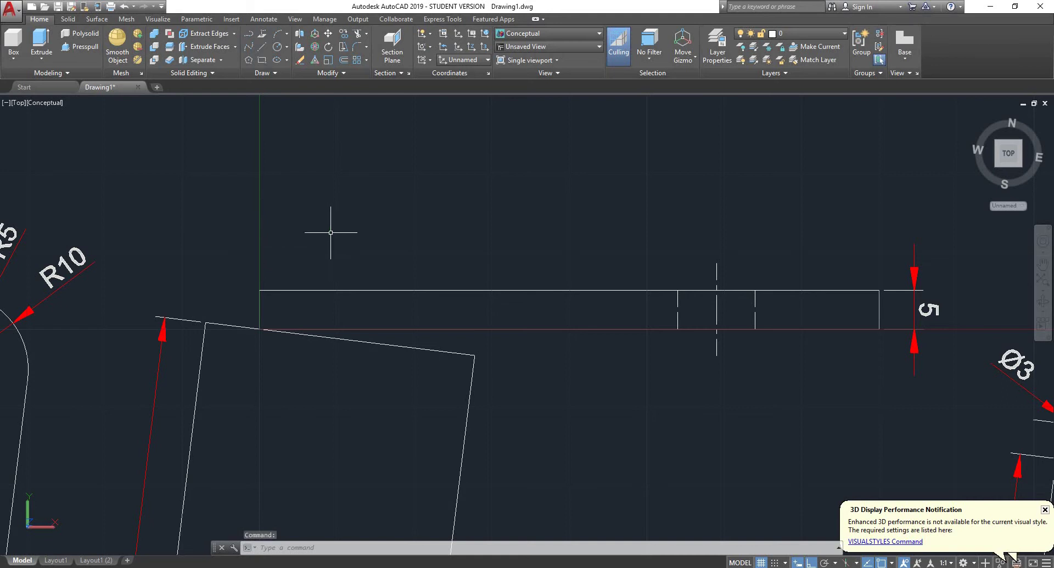
pyautogui.scroll(-2, 355, 298)
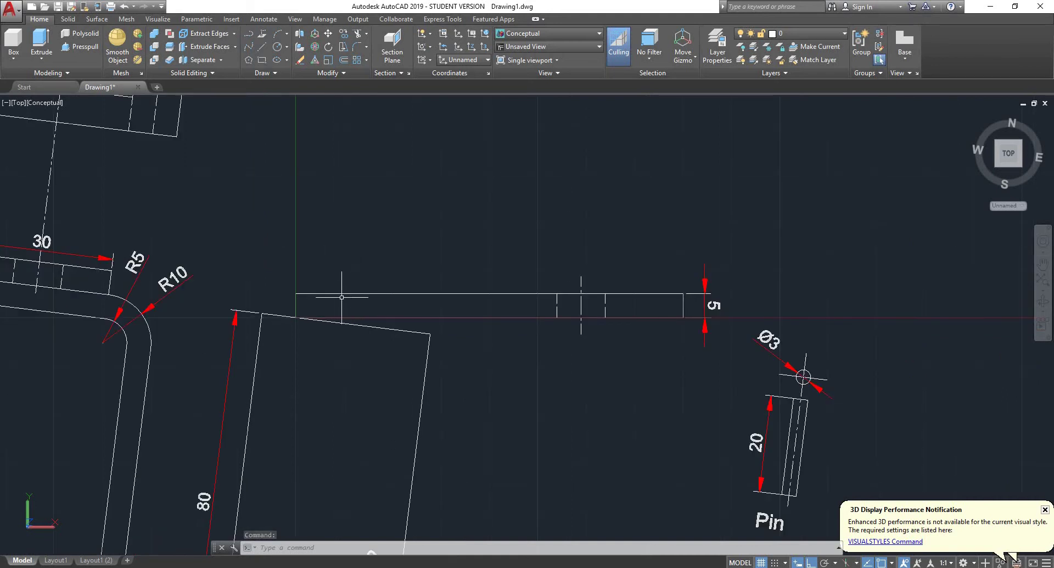
pyautogui.scroll(2, 306, 276)
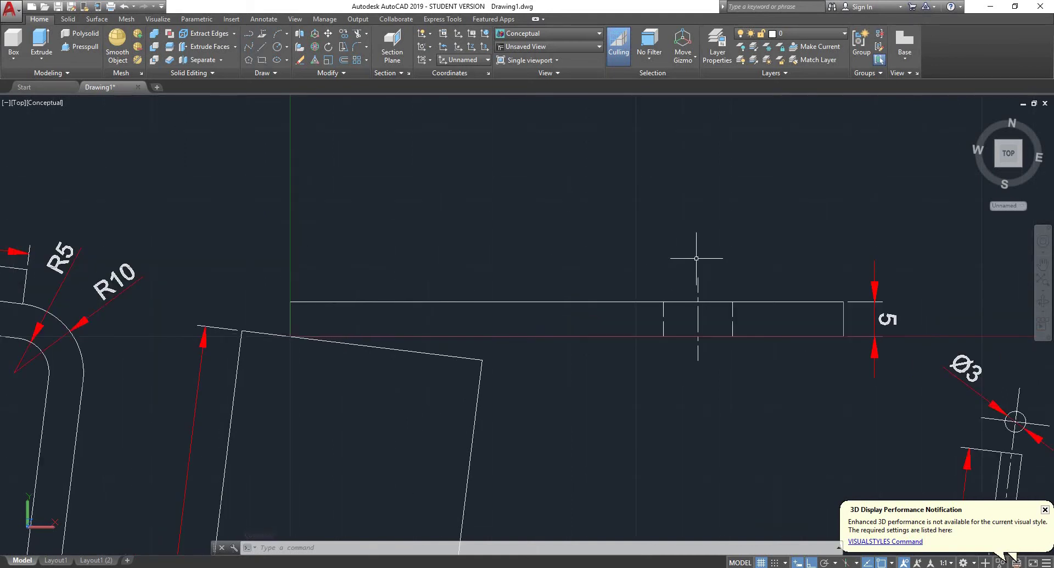
pyautogui.scroll(-3, 532, 292)
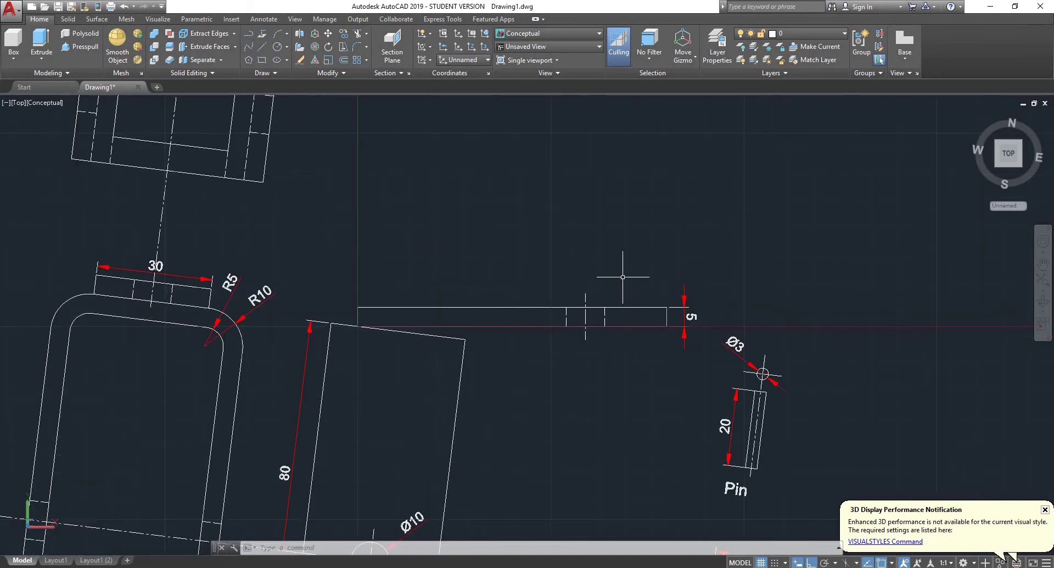
pyautogui.scroll(1, 621, 285)
pyautogui.scroll(-1, 628, 298)
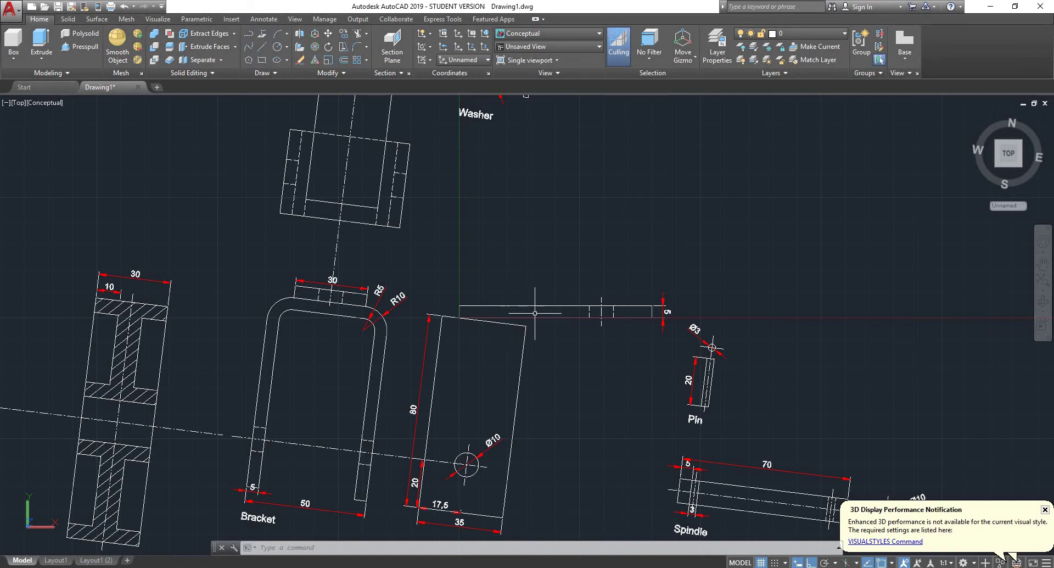
pyautogui.scroll(5, 556, 299)
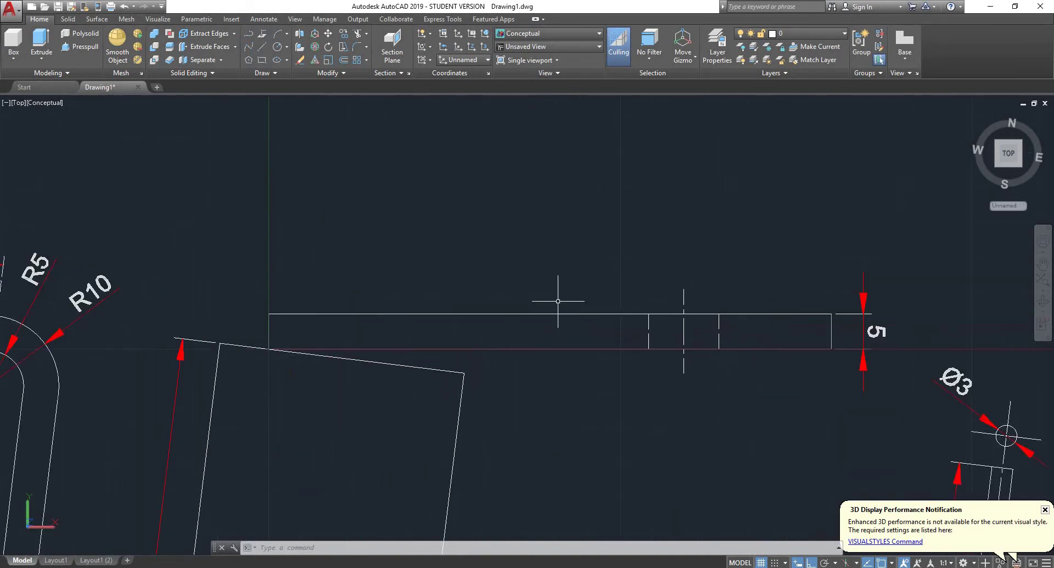
pyautogui.scroll(-5, 434, 284)
pyautogui.scroll(4, 368, 280)
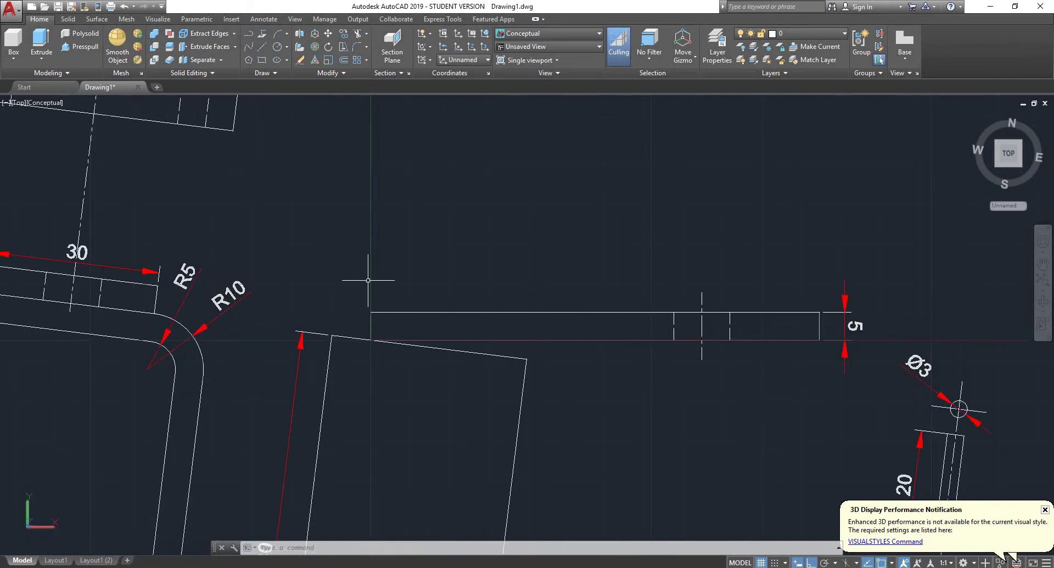
# Step: Set the UCS to World and turn the view from Top to Front with the ViewCube
pyautogui.click(464, 60)
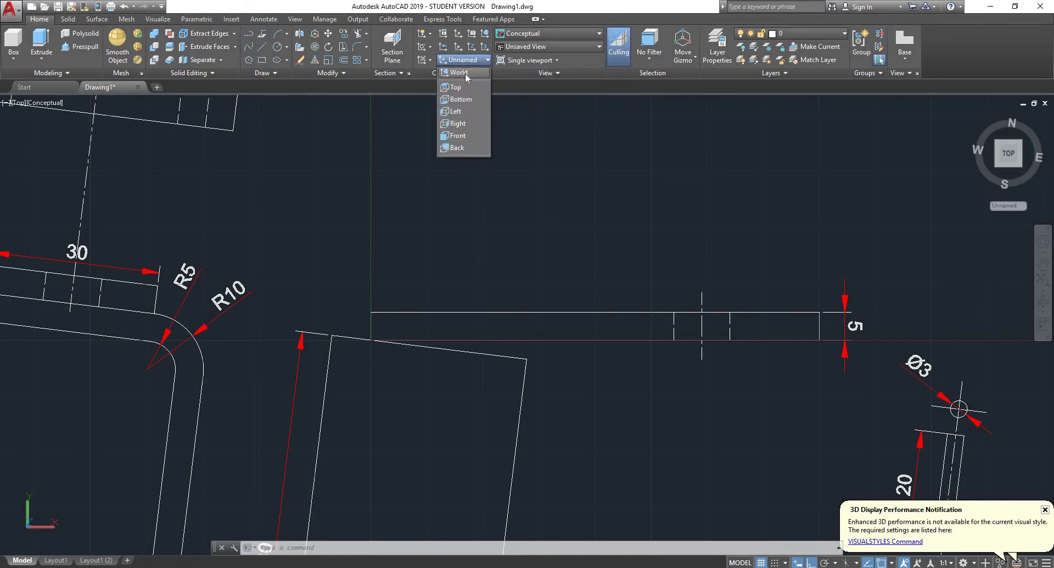
pyautogui.click(464, 73)
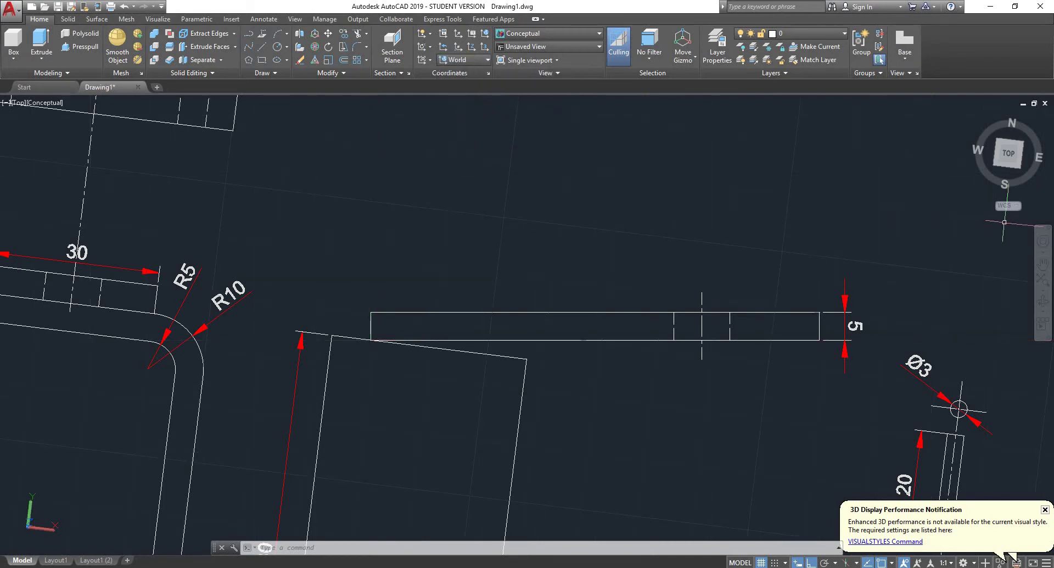
pyautogui.click(1009, 156)
pyautogui.scroll(6, 423, 340)
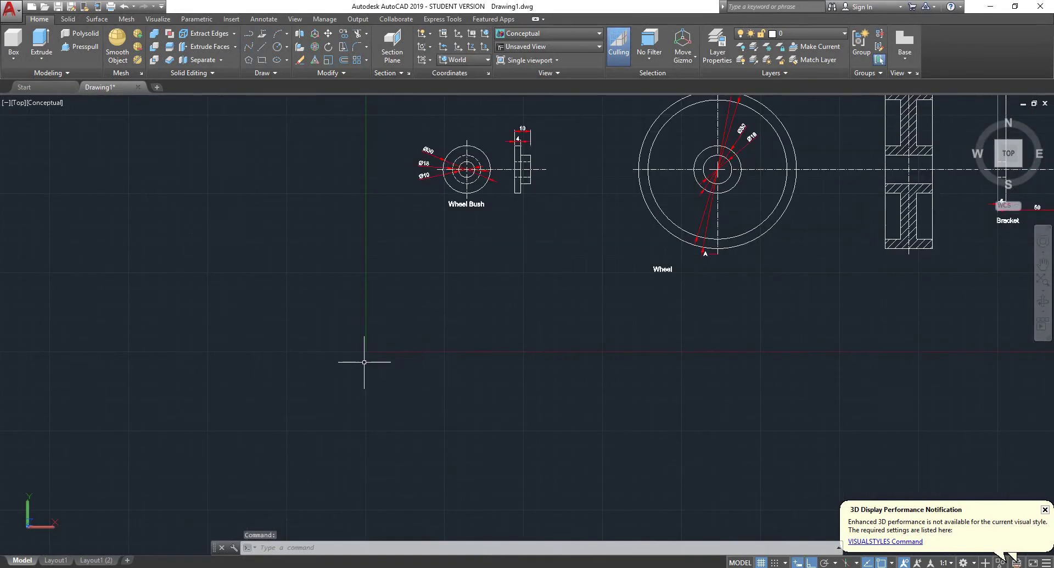
pyautogui.scroll(-6, 369, 348)
pyautogui.scroll(2, 574, 257)
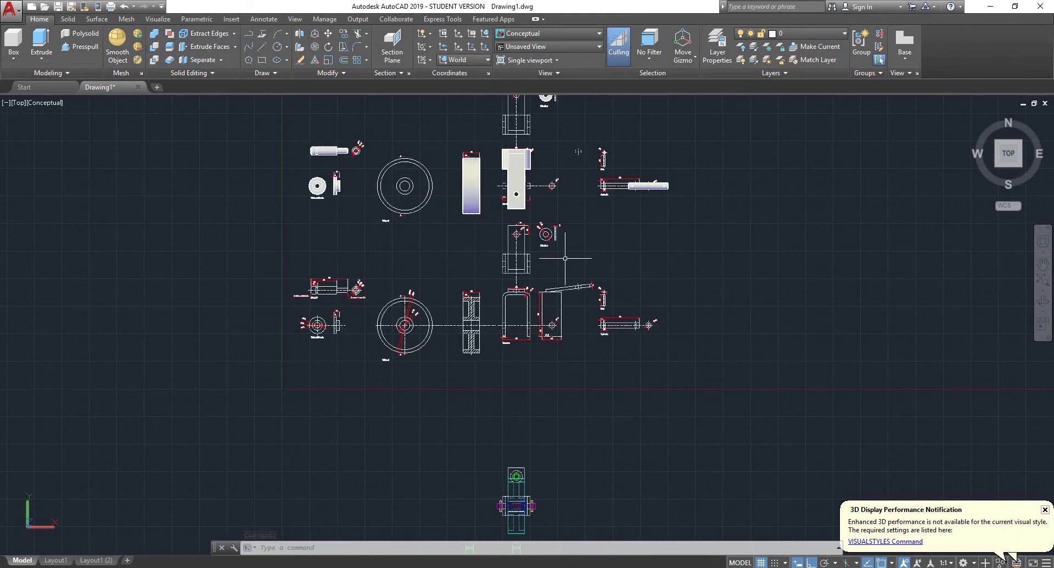
pyautogui.moveTo(1014, 174)
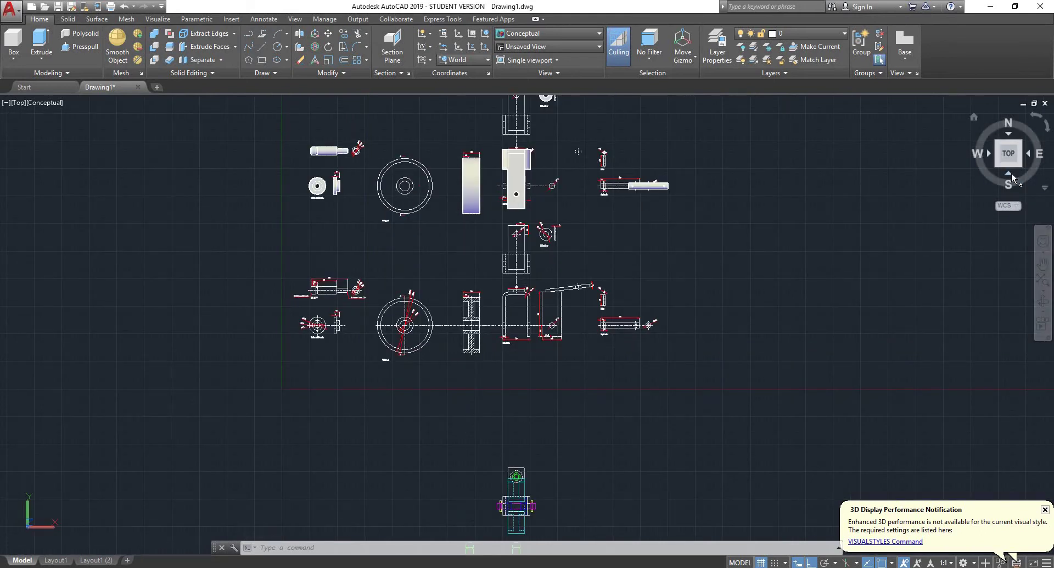
pyautogui.click(1012, 173)
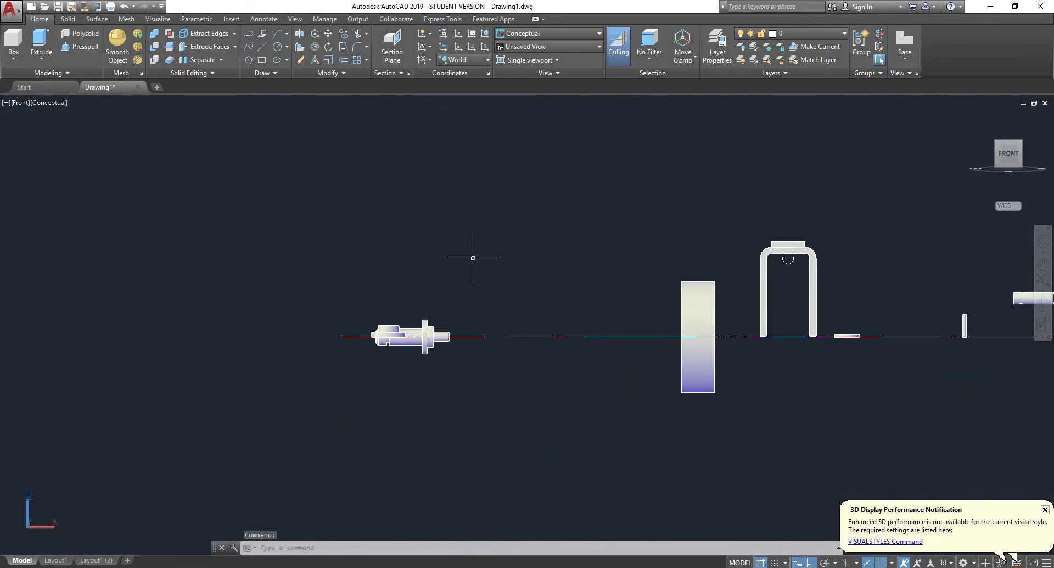
pyautogui.write('c')
pyautogui.press('Return')
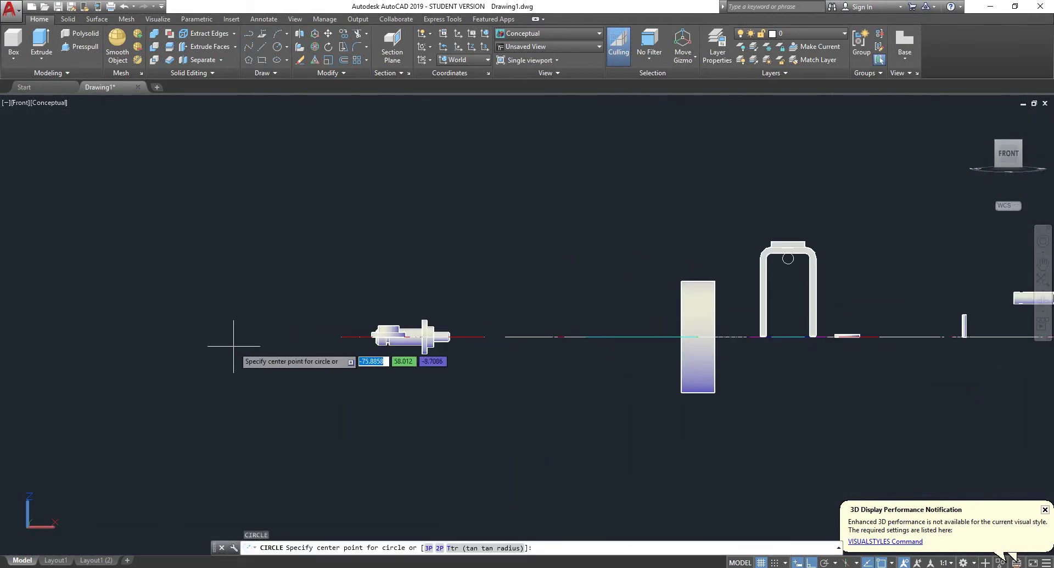
pyautogui.click(248, 333)
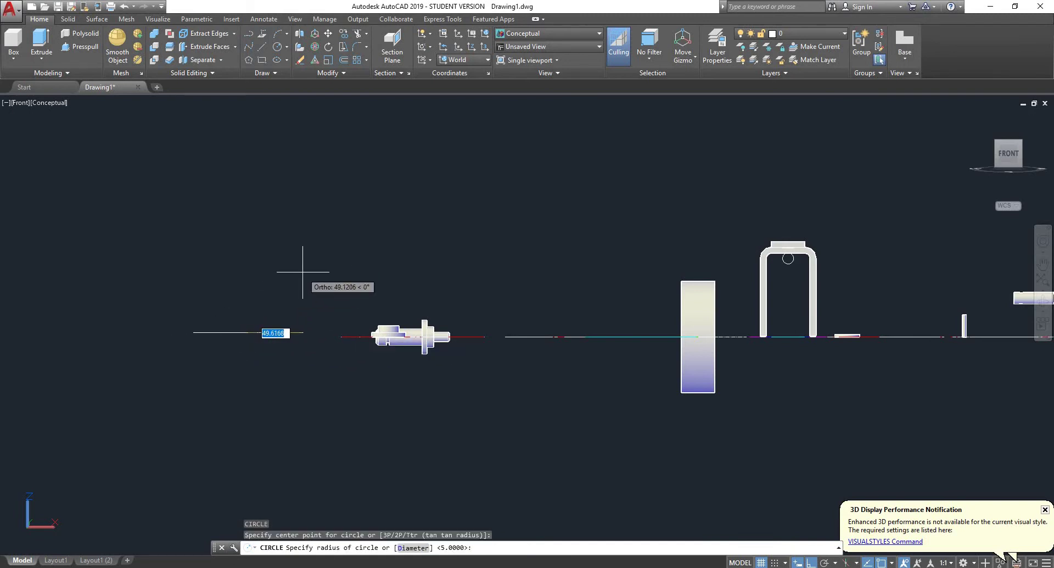
pyautogui.moveTo(1025, 154)
pyautogui.click(1009, 134)
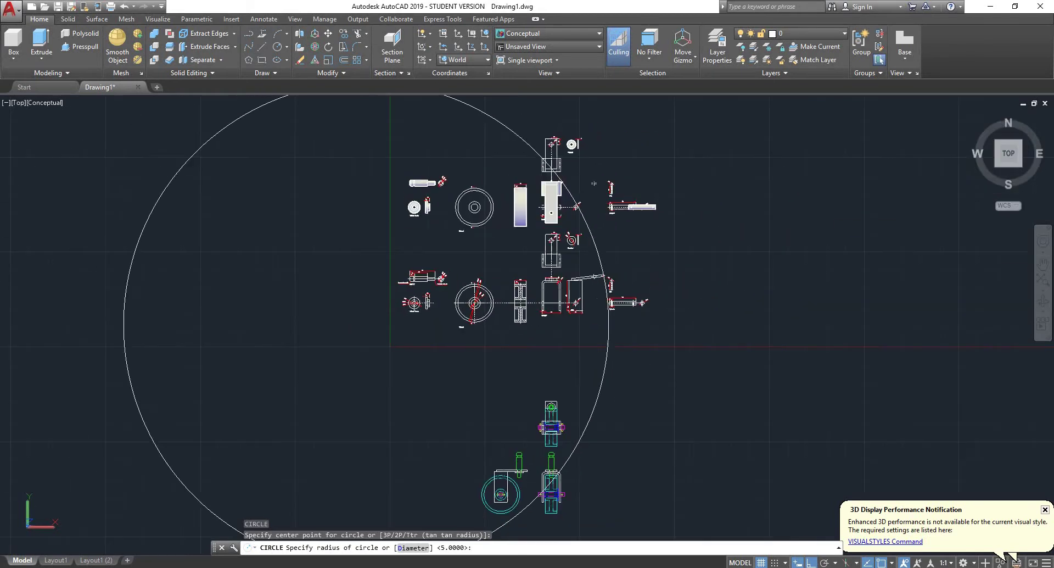
pyautogui.click(1008, 176)
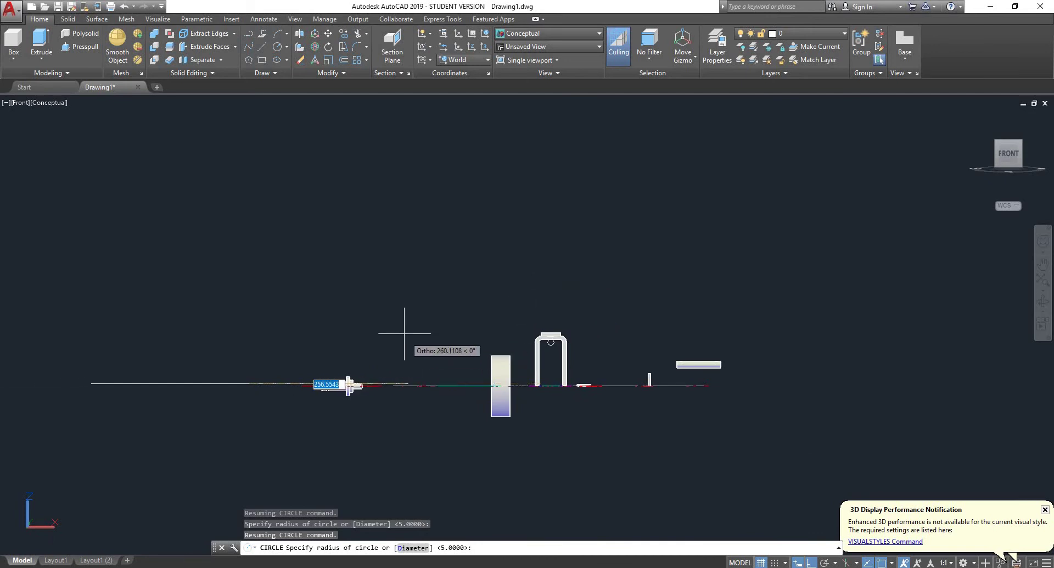
pyautogui.press('Escape')
pyautogui.scroll(3, 686, 384)
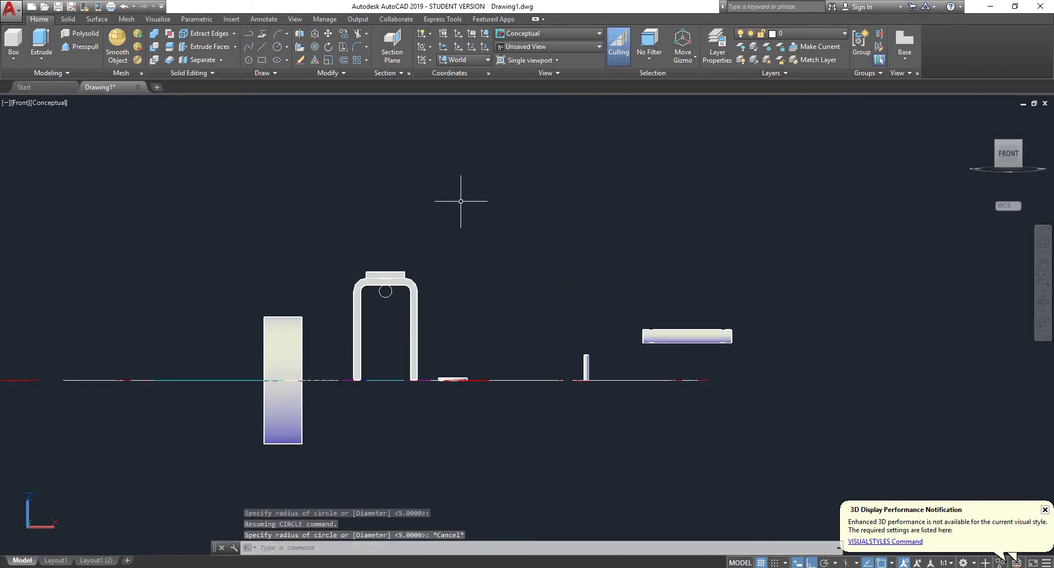
# Step: Set the UCS to the Front preset
pyautogui.click(481, 61)
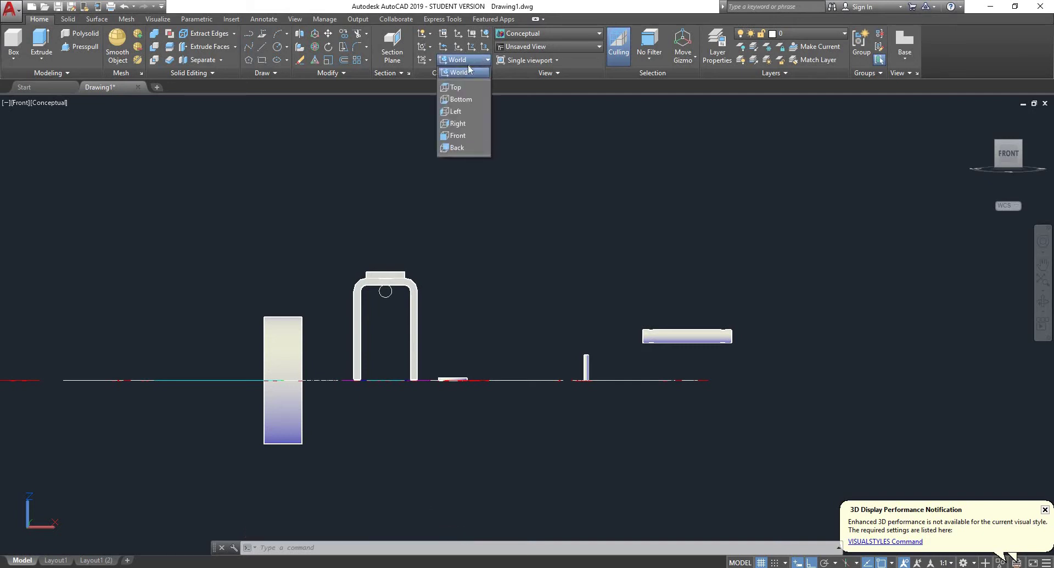
pyautogui.click(459, 137)
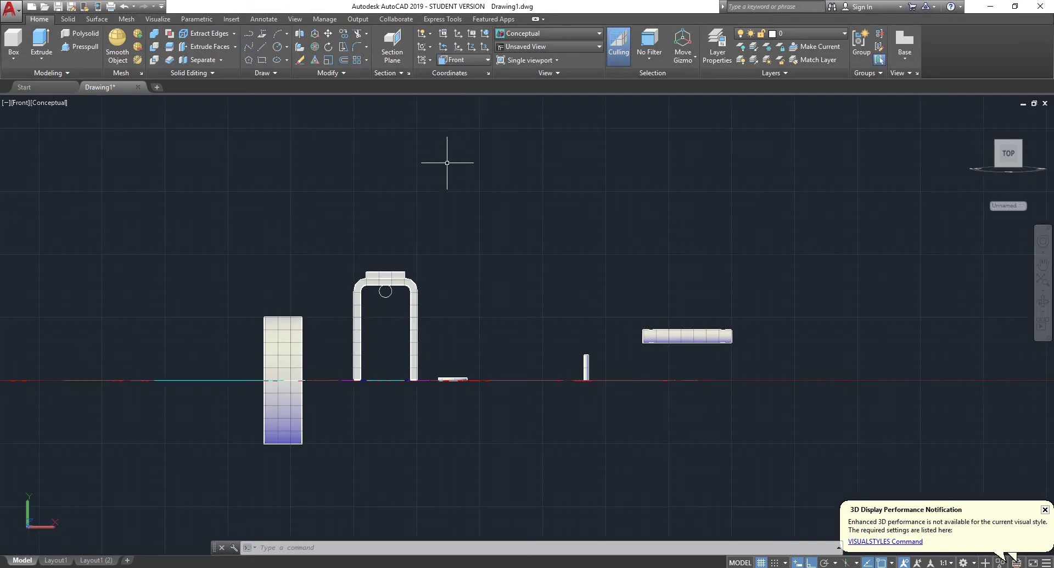
pyautogui.scroll(-4, 446, 164)
pyautogui.scroll(2, 273, 207)
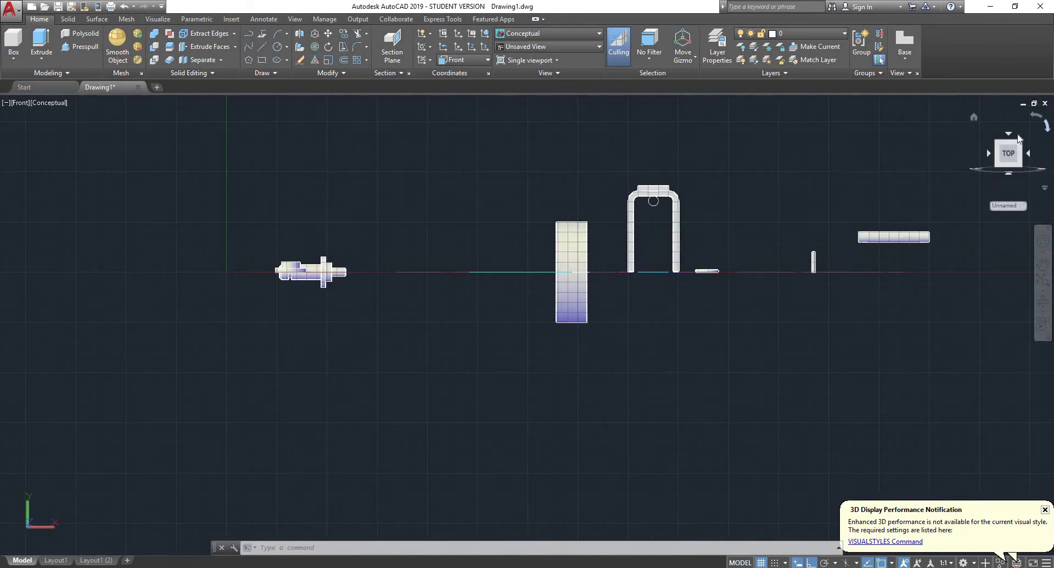
# Step: View the model from Top, then Left, then orbit into a tilted custom 3D view
pyautogui.click(1011, 135)
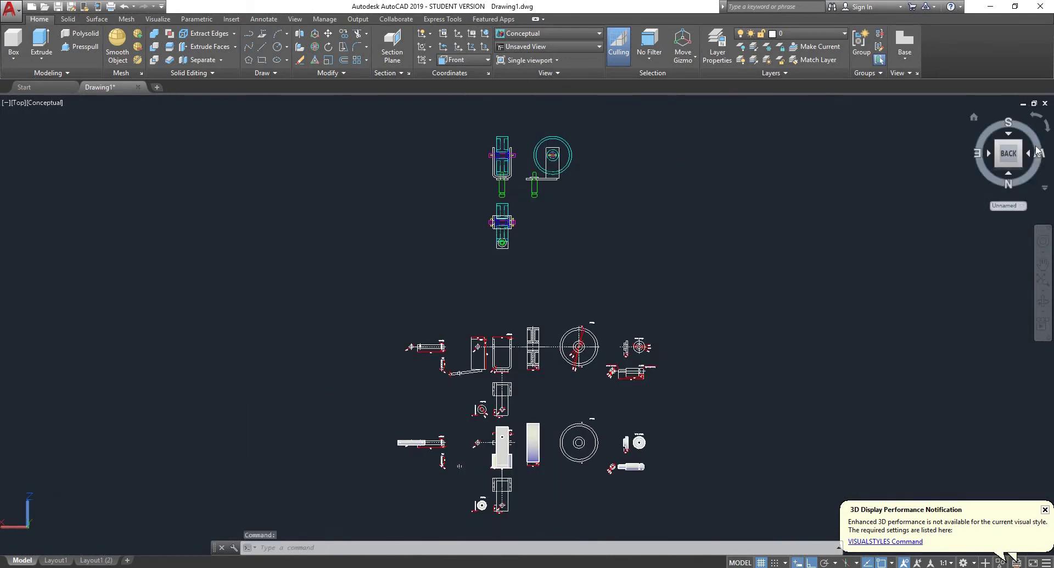
pyautogui.click(1028, 156)
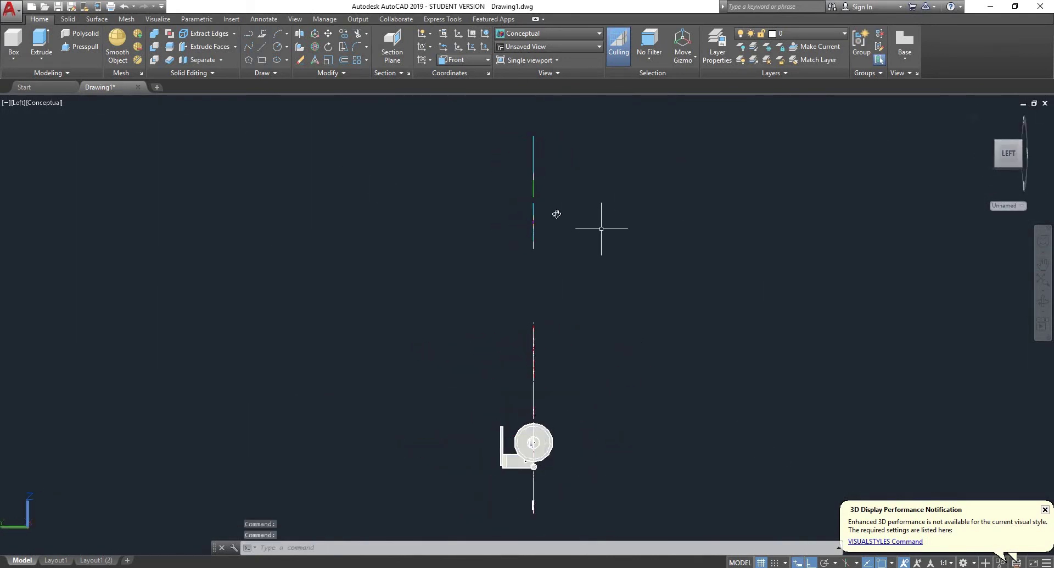
pyautogui.keyDown('shift'); pyautogui.moveTo(583, 238); pyautogui.dragTo(467, 231, button='middle'); pyautogui.keyUp('shift')
pyautogui.keyDown('shift'); pyautogui.moveTo(468, 329); pyautogui.dragTo(429, 345, button='middle'); pyautogui.keyUp('shift')
pyautogui.scroll(3, 429, 345)
pyautogui.keyDown('shift'); pyautogui.moveTo(502, 306); pyautogui.dragTo(341, 184, button='middle'); pyautogui.keyUp('shift')
pyautogui.scroll(5, 320, 160)
pyautogui.scroll(2, 306, 167)
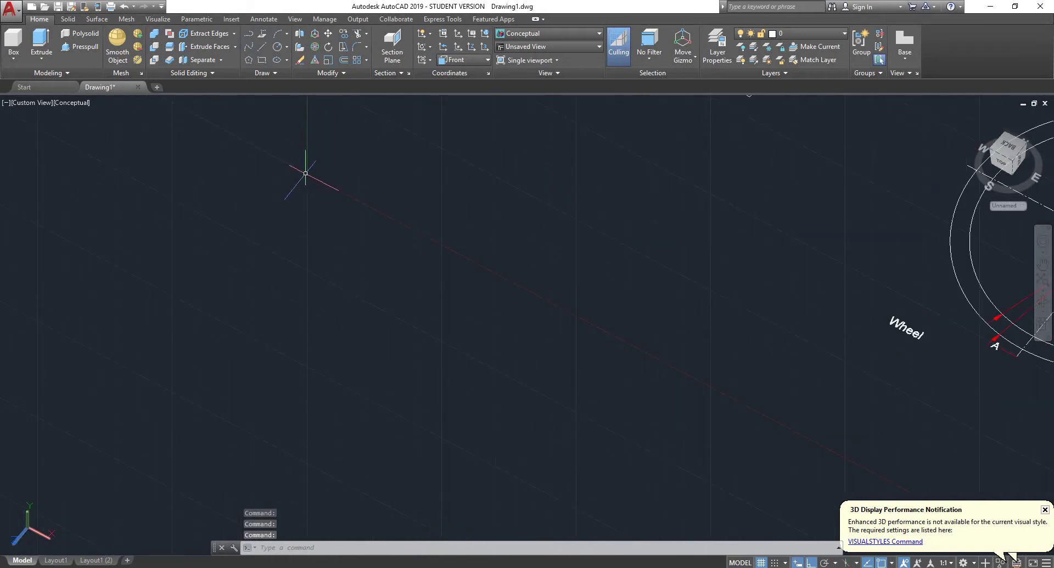
pyautogui.scroll(-3, 305, 173)
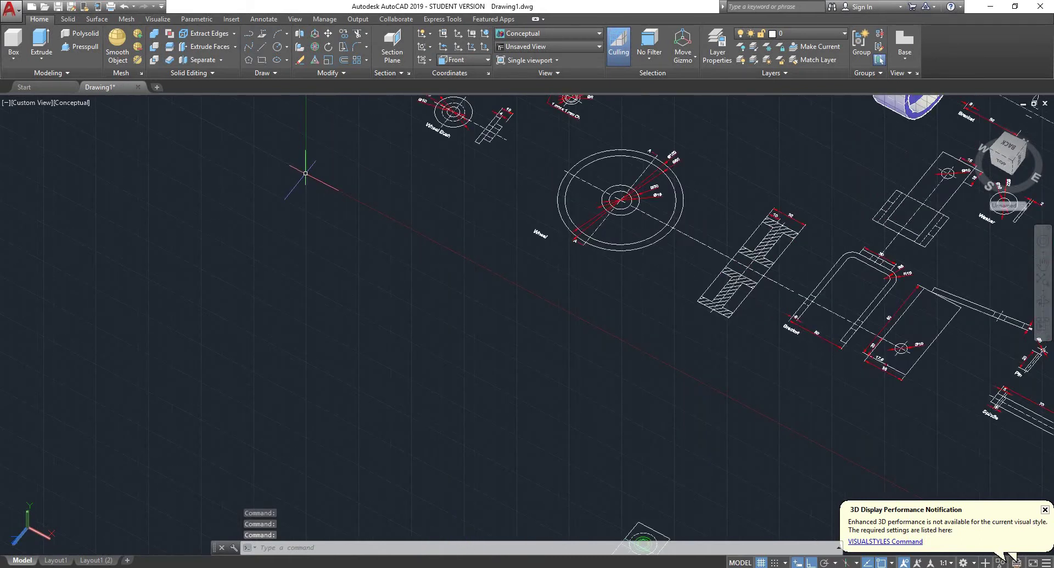
# Step: Switch to the Front view and rotate it so the parts lie horizontal
pyautogui.click(1001, 164)
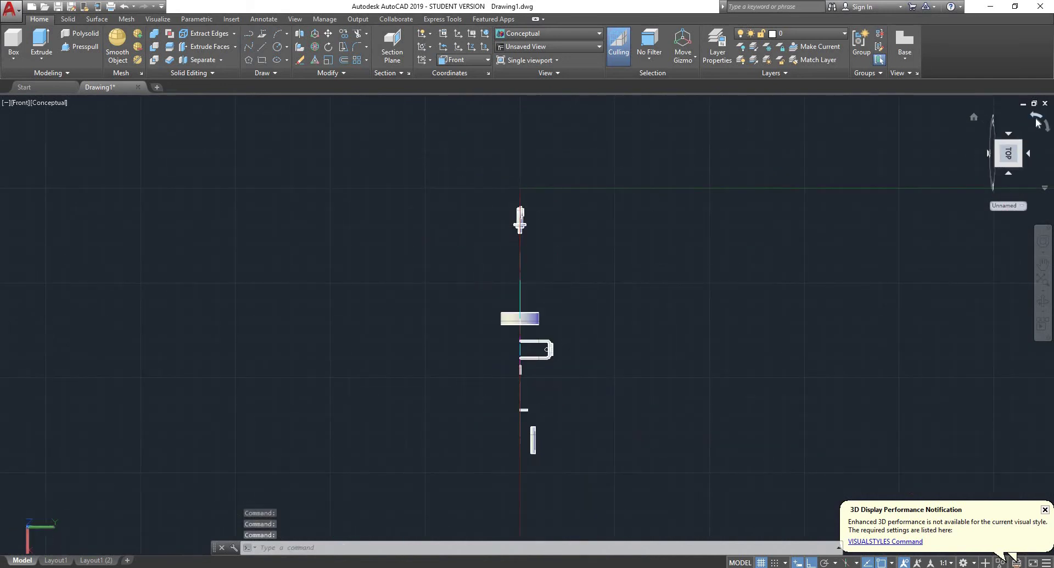
pyautogui.click(1038, 119)
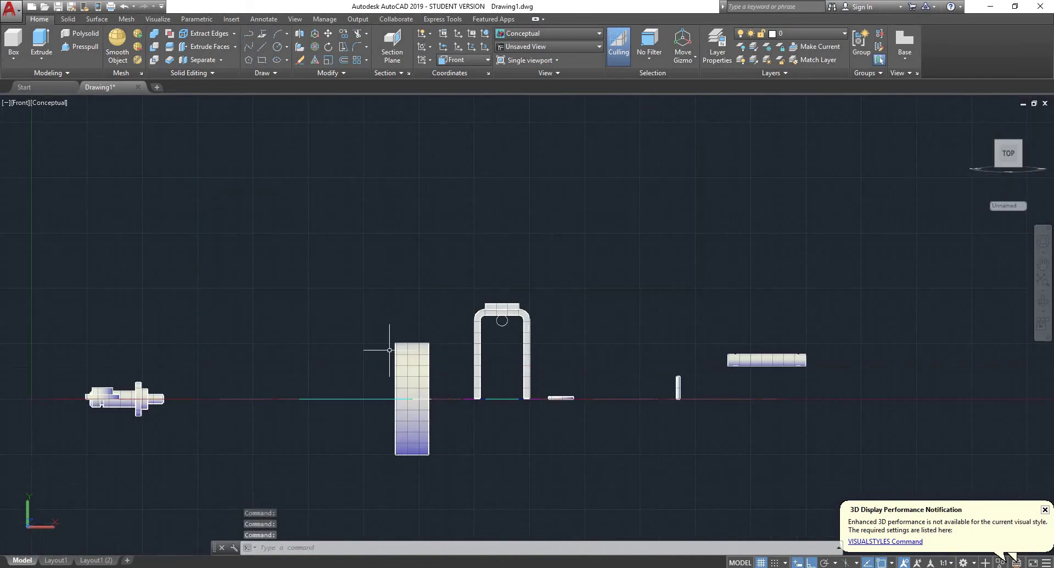
pyautogui.scroll(-2, 454, 325)
pyautogui.scroll(2, 194, 381)
# Step: Start a circle, place its centre point, then cancel it
pyautogui.write('c')
pyautogui.press('Return')
pyautogui.click(355, 234)
pyautogui.press('Escape')
pyautogui.click(486, 60)
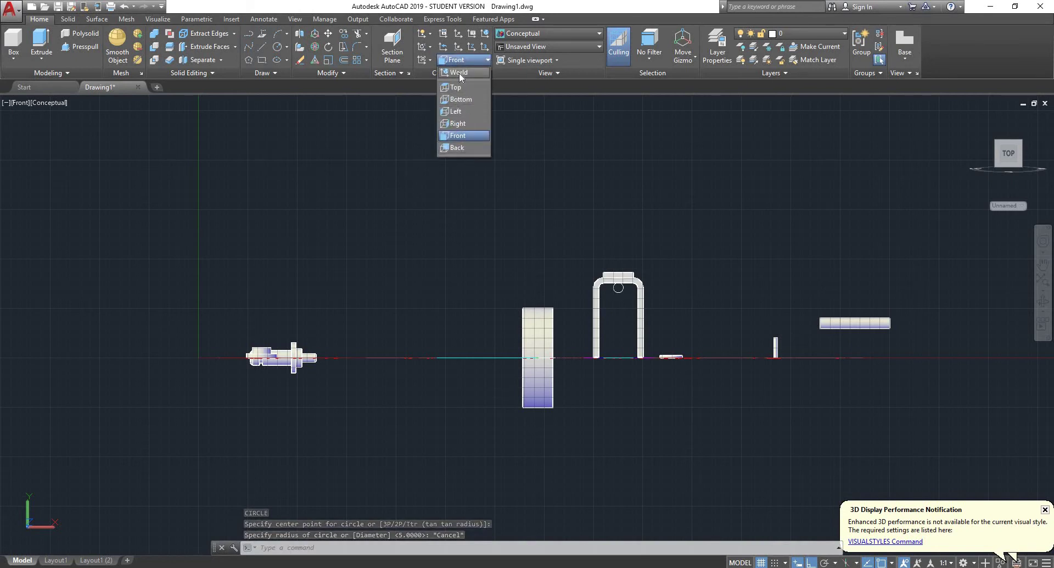
# Step: Reset the UCS to World and look straight down from the ViewCube's Top face
pyautogui.click(460, 71)
pyautogui.click(1017, 140)
pyautogui.click(1013, 144)
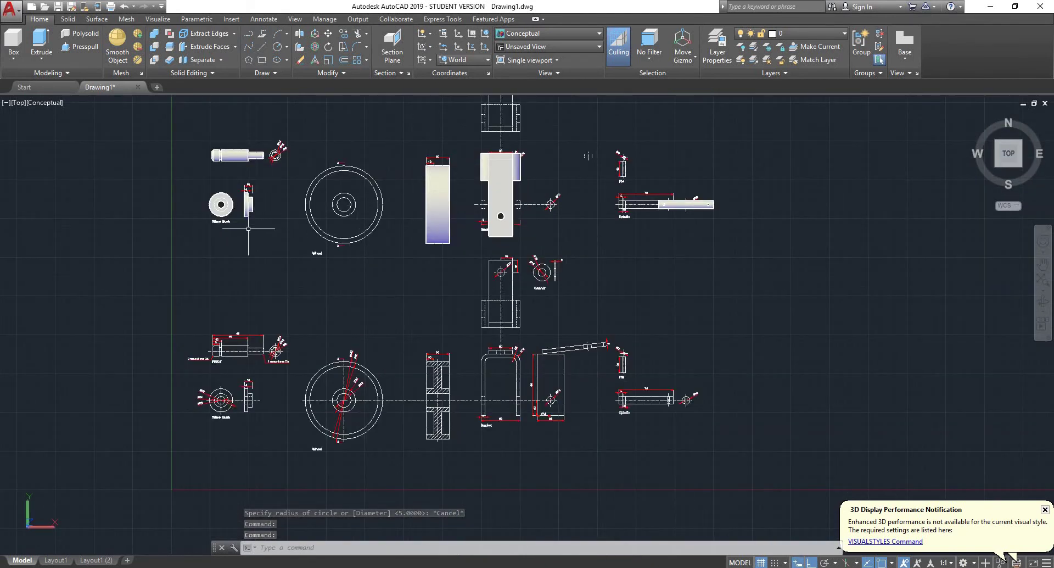
# Step: Open and dismiss the UCS icon display options twice without changes
pyautogui.click(429, 35)
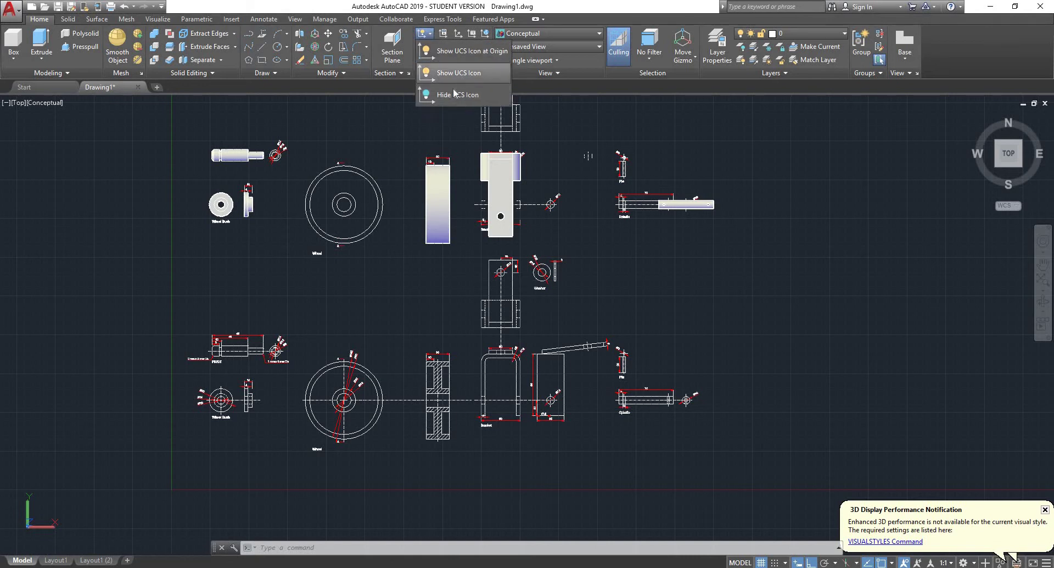
pyautogui.click(81, 497)
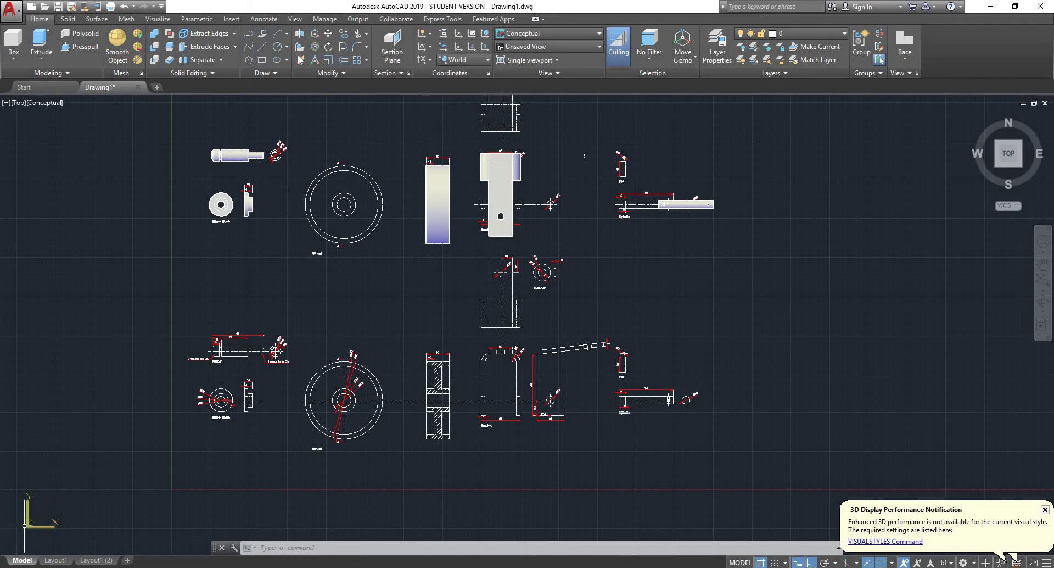
pyautogui.click(431, 33)
pyautogui.click(193, 480)
# Step: Zoom and orbit the layout into an isometric 3D view
pyautogui.scroll(8, 181, 450)
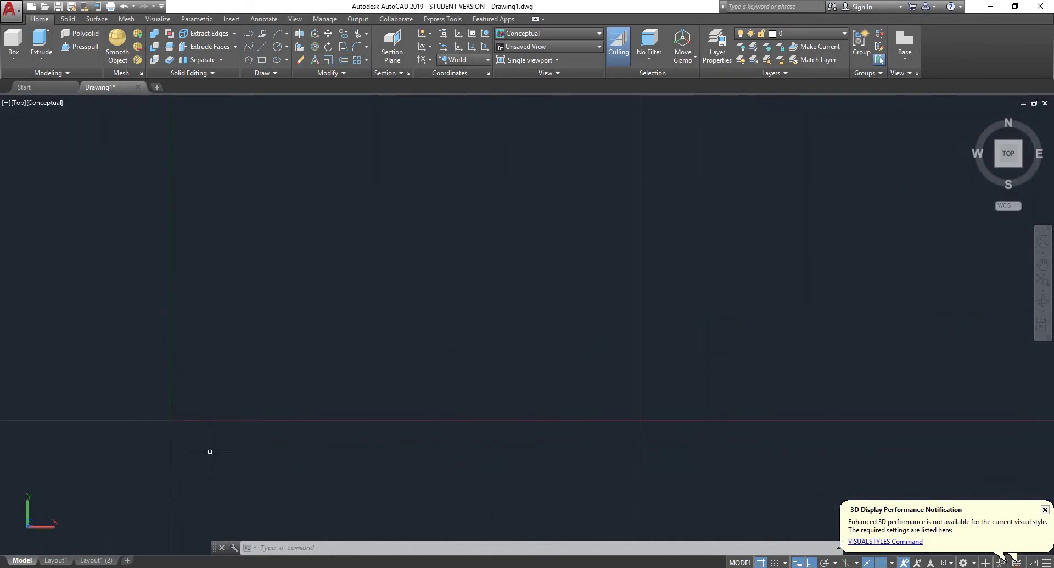
pyautogui.scroll(-8, 160, 406)
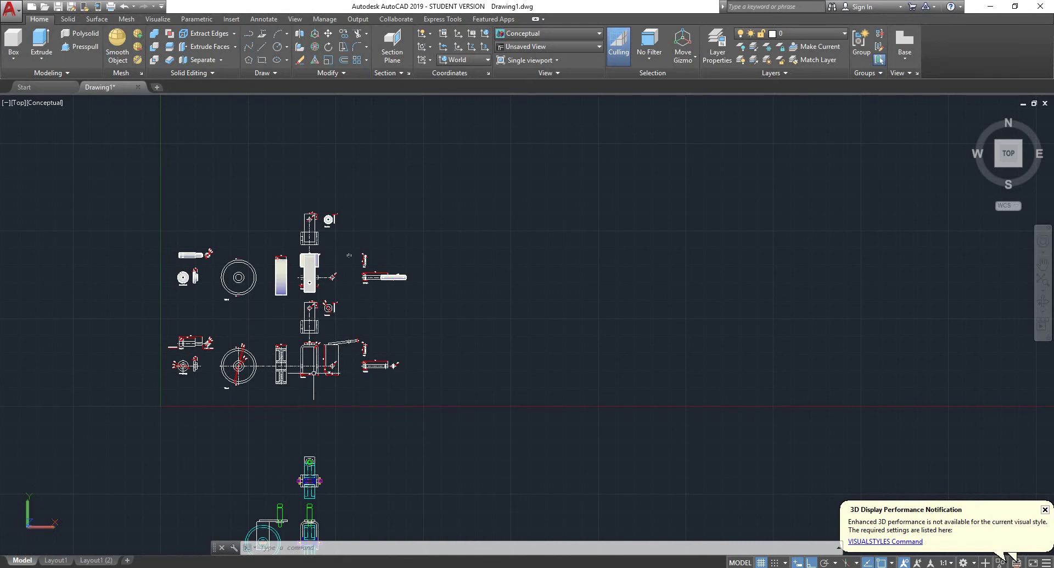
pyautogui.keyDown('shift'); pyautogui.moveTo(349, 256); pyautogui.dragTo(330, 212, button='middle'); pyautogui.keyUp('shift')
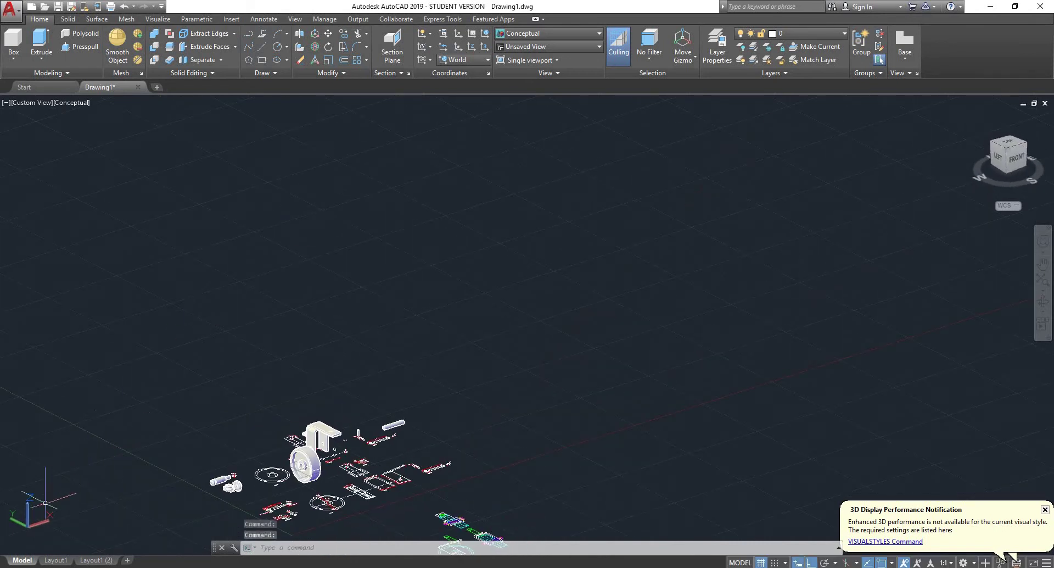
# Step: Return to the Top view and bring up the UCS rotate choices (X, Y, Z)
pyautogui.click(987, 147)
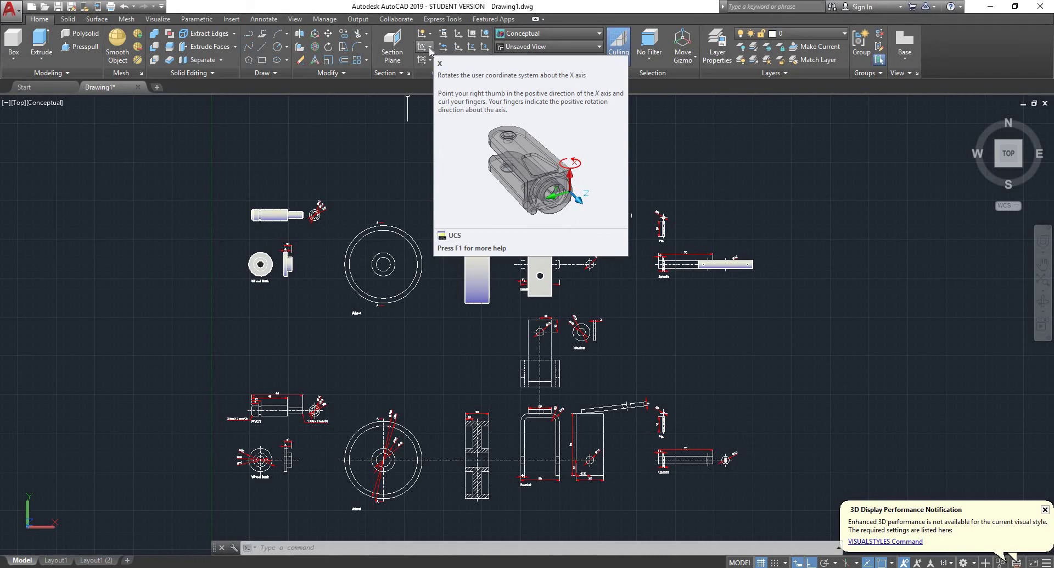
pyautogui.click(430, 47)
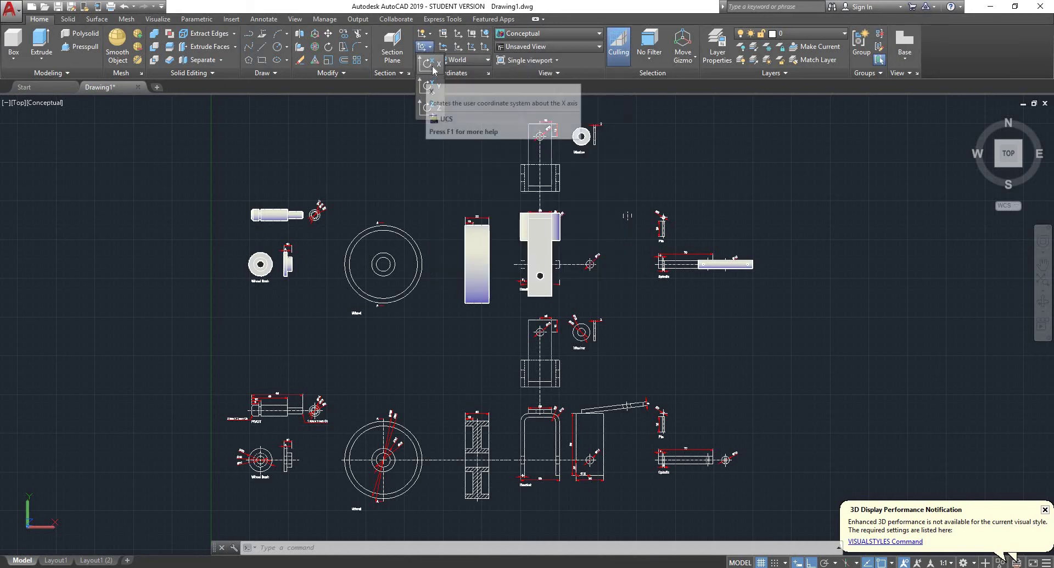
pyautogui.scroll(-5, 286, 363)
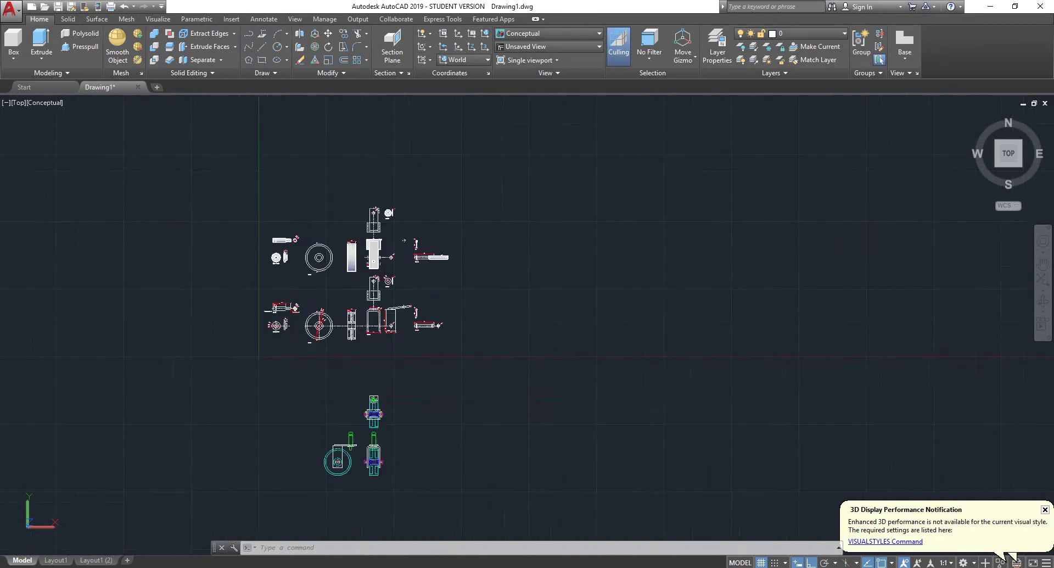
pyautogui.scroll(3, 285, 357)
pyautogui.scroll(-2, 283, 341)
pyautogui.scroll(3, 291, 300)
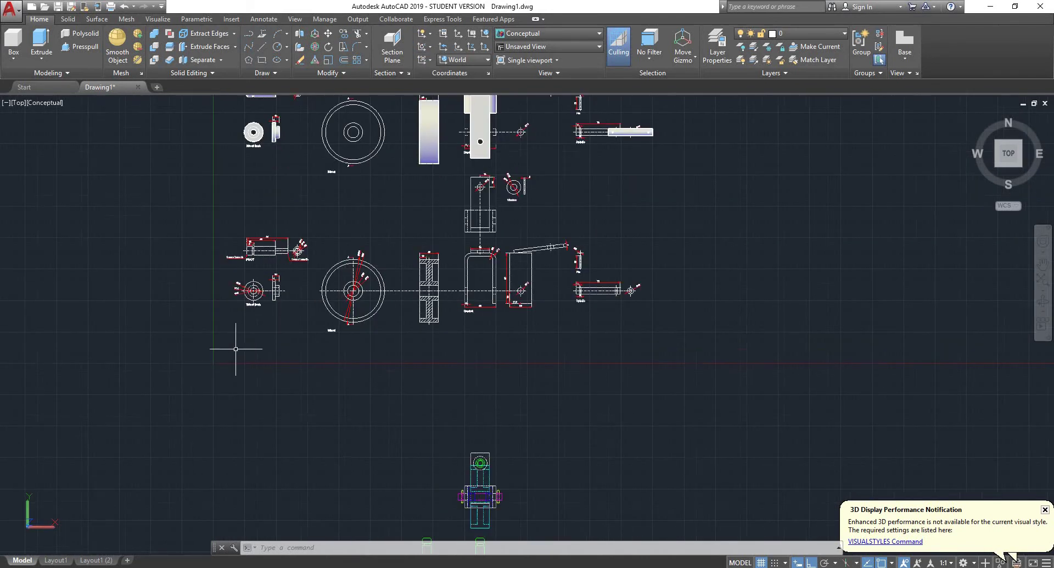
pyautogui.scroll(-2, 173, 323)
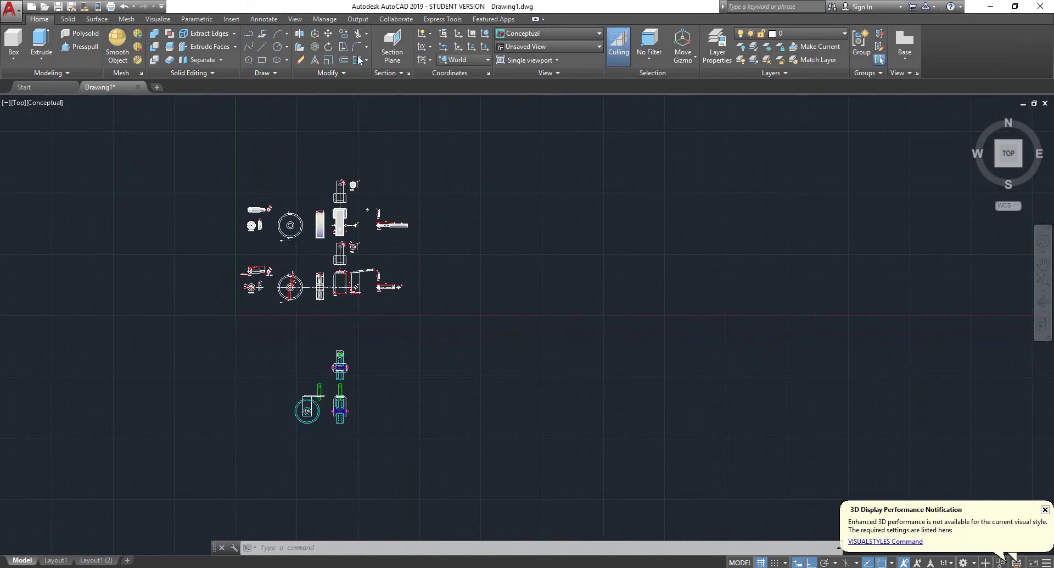
pyautogui.scroll(1, 314, 137)
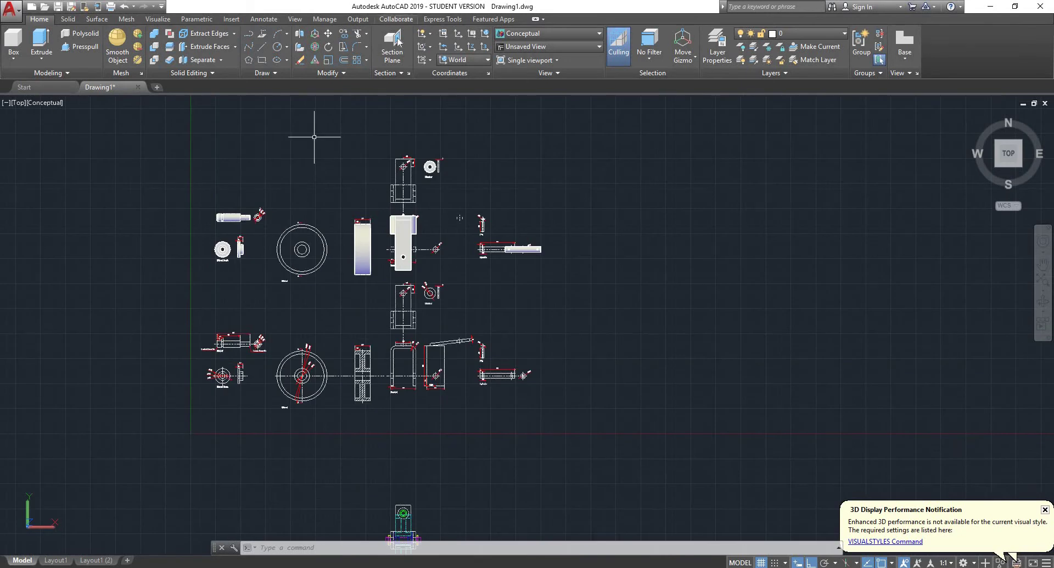
pyautogui.click(427, 50)
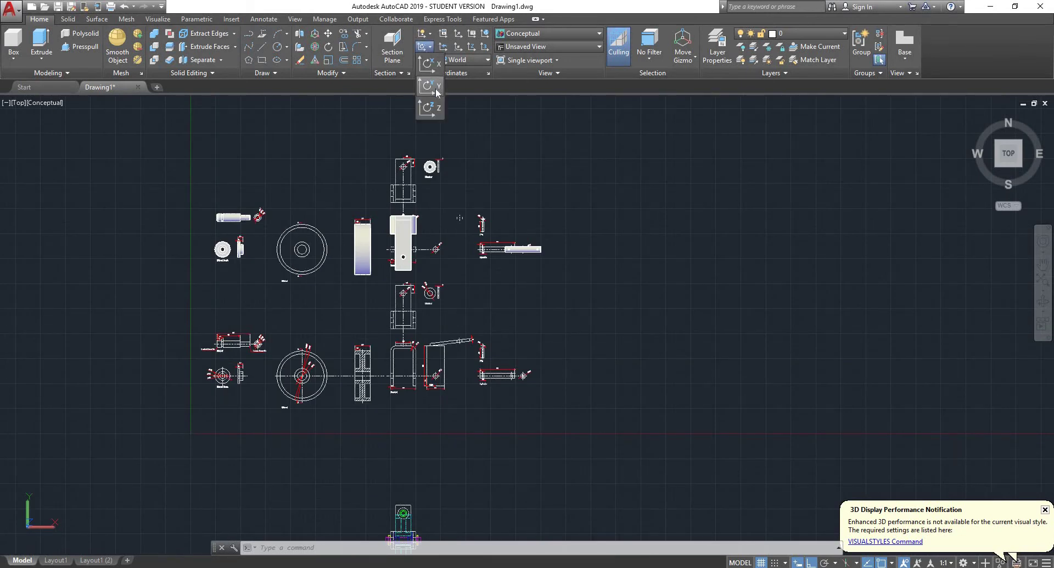
# Step: Start a UCS X rotation, orbit and zoom to an angled 3D view, then cancel the rotation
pyautogui.click(428, 63)
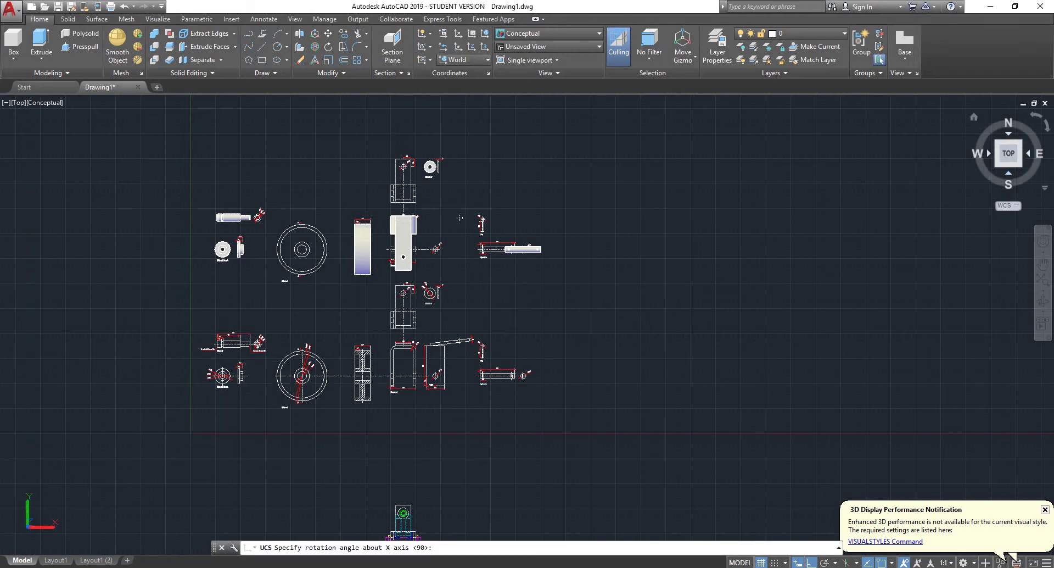
pyautogui.keyDown('shift'); pyautogui.moveTo(460, 218); pyautogui.dragTo(652, 220, button='middle'); pyautogui.keyUp('shift')
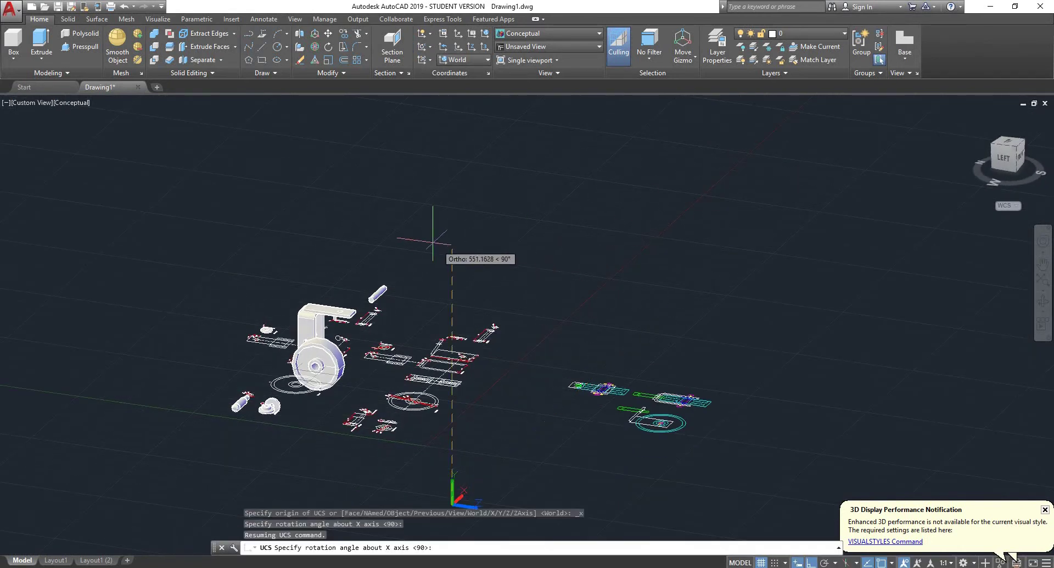
pyautogui.scroll(-2, 547, 293)
pyautogui.scroll(-2, 541, 289)
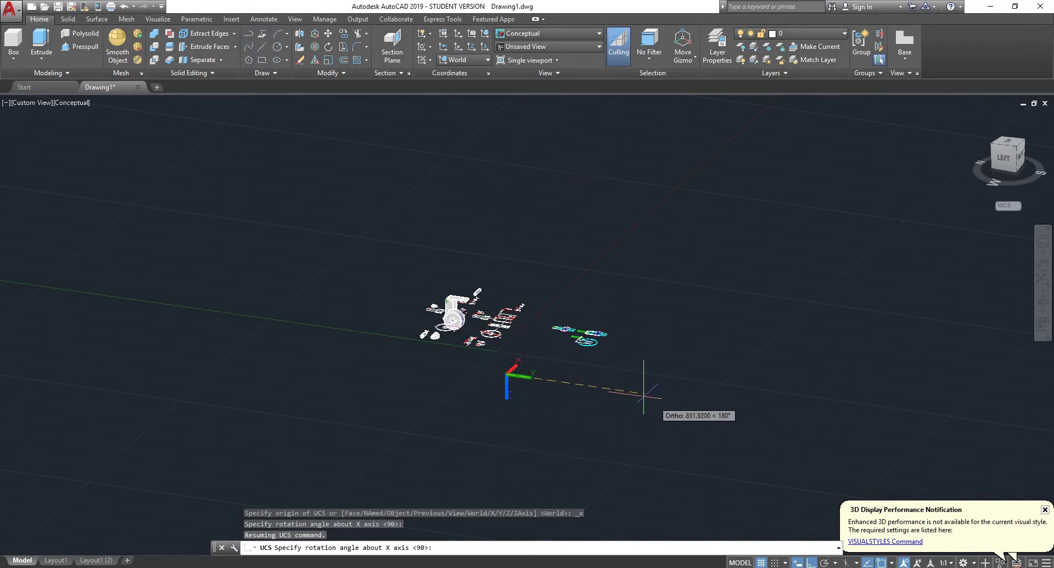
pyautogui.scroll(4, 632, 394)
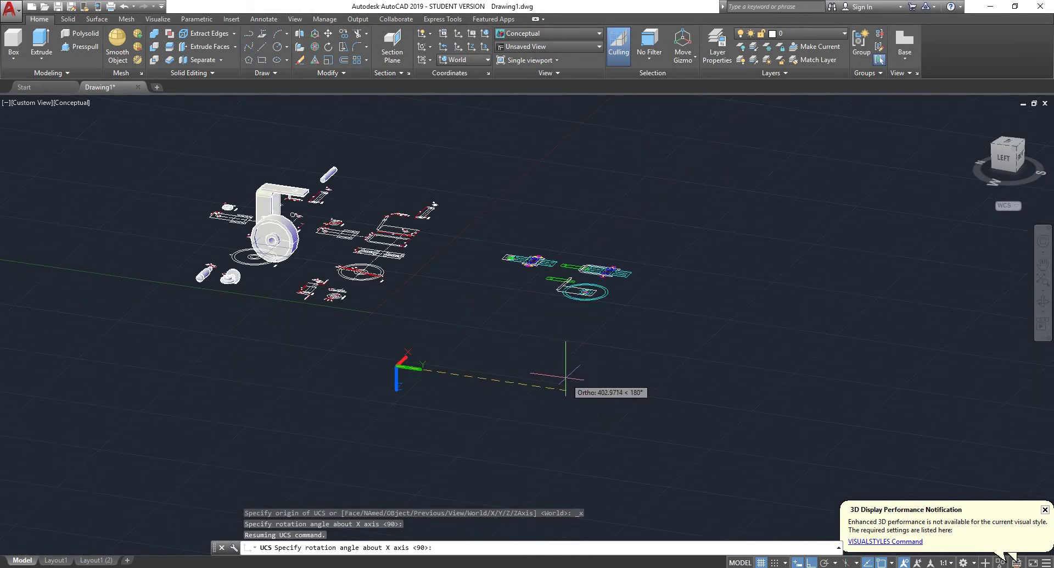
pyautogui.press('Escape')
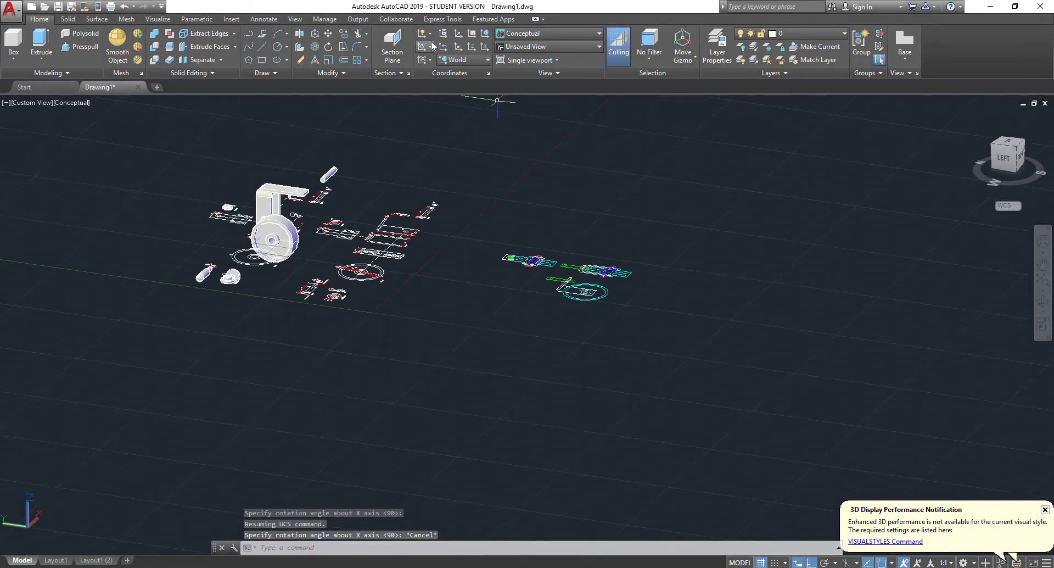
pyautogui.click(432, 46)
pyautogui.click(432, 86)
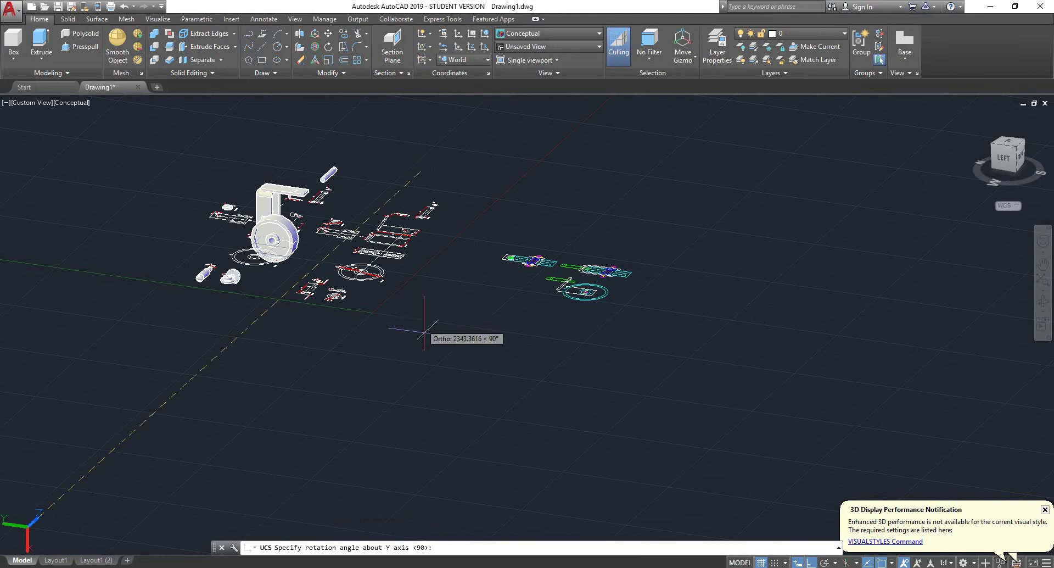
pyautogui.scroll(-3, 425, 332)
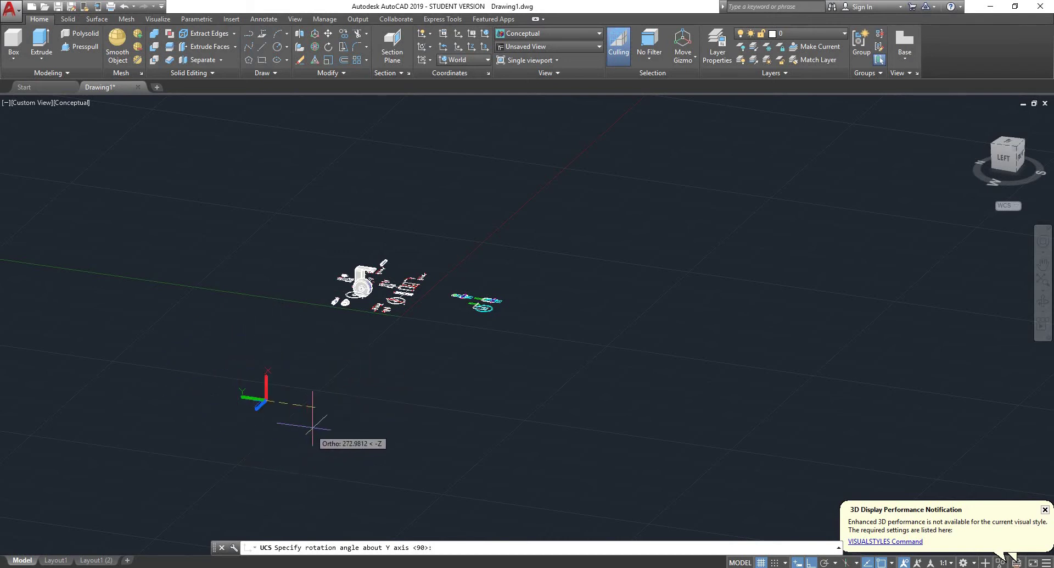
pyautogui.press('Escape')
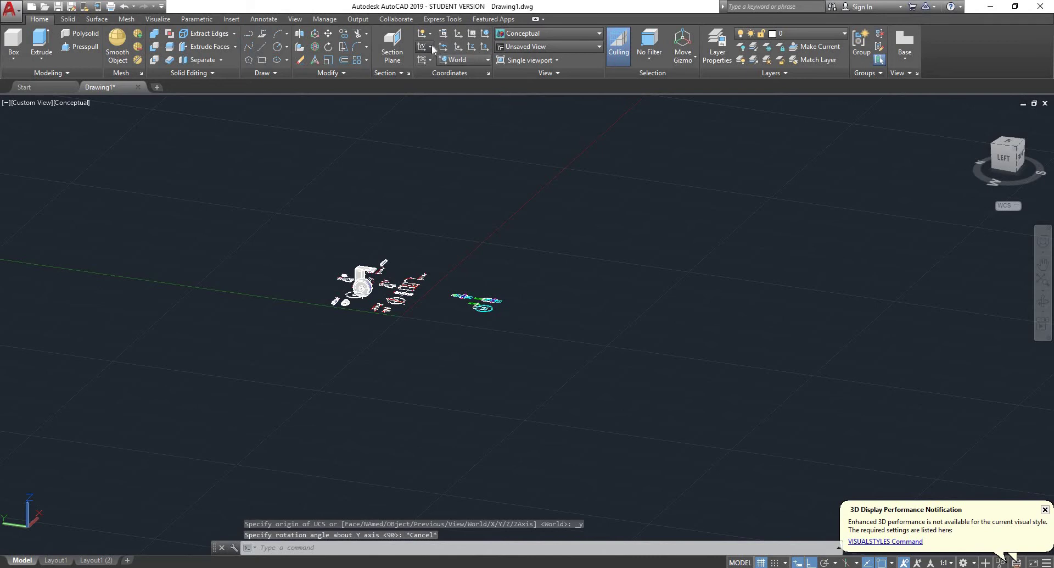
pyautogui.click(432, 48)
pyautogui.click(444, 104)
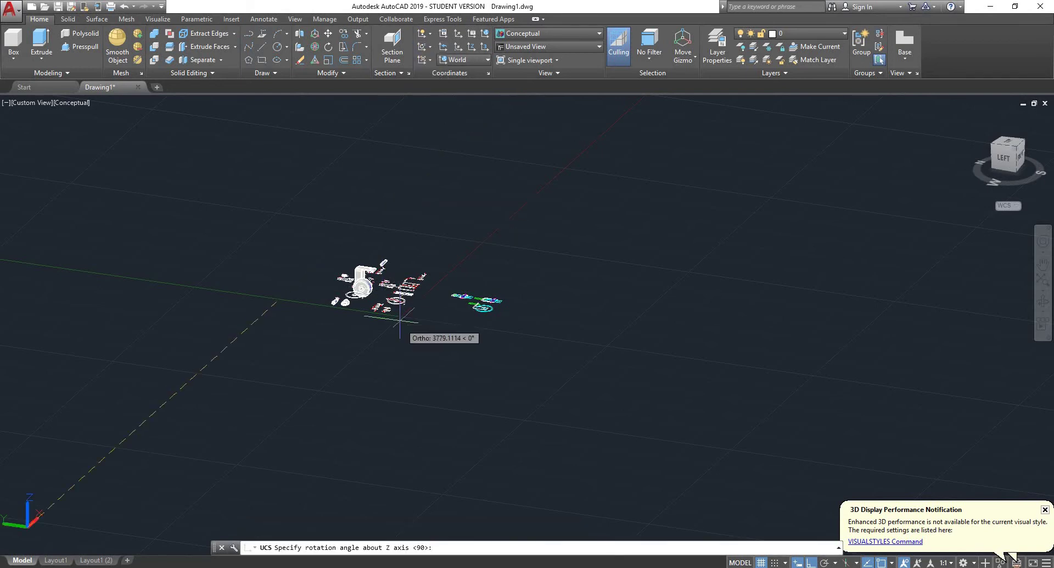
pyautogui.scroll(-3, 302, 297)
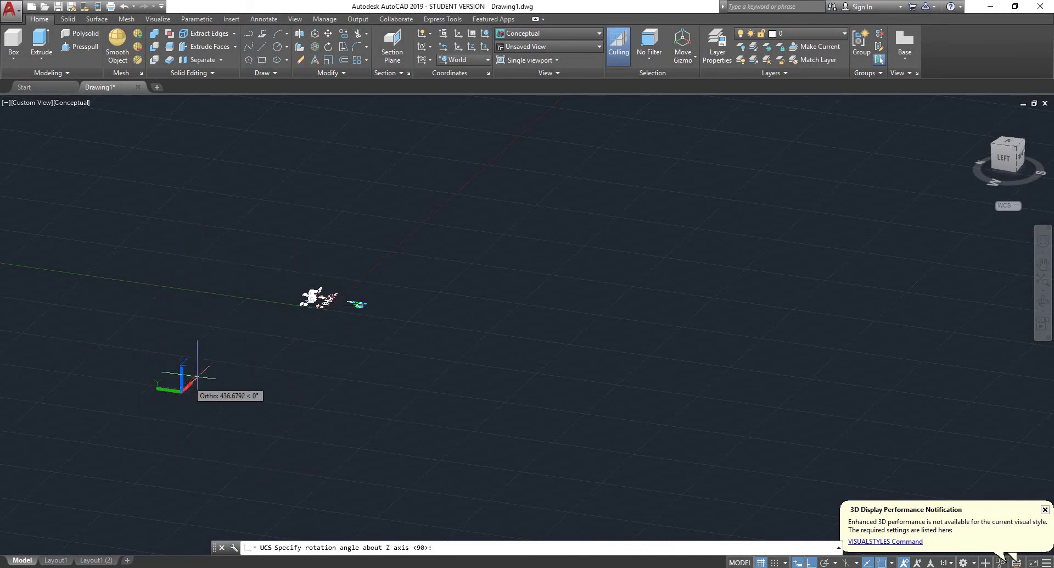
pyautogui.press('Escape')
pyautogui.scroll(3, 332, 300)
pyautogui.scroll(2, 312, 330)
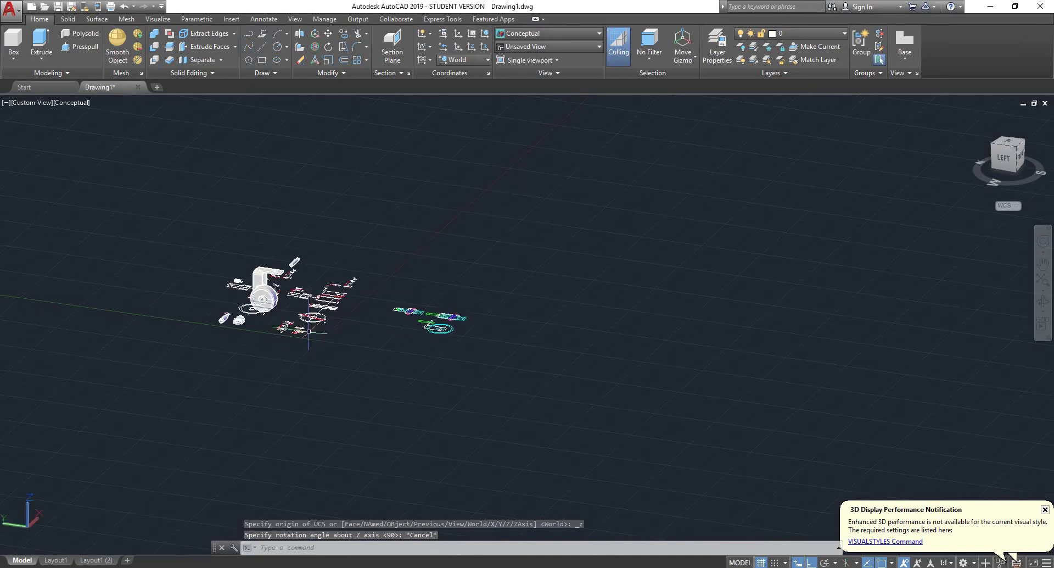
# Step: Look through the X/Y/Z rotate options and the preset UCS list, leaving World active
pyautogui.click(430, 47)
pyautogui.click(477, 60)
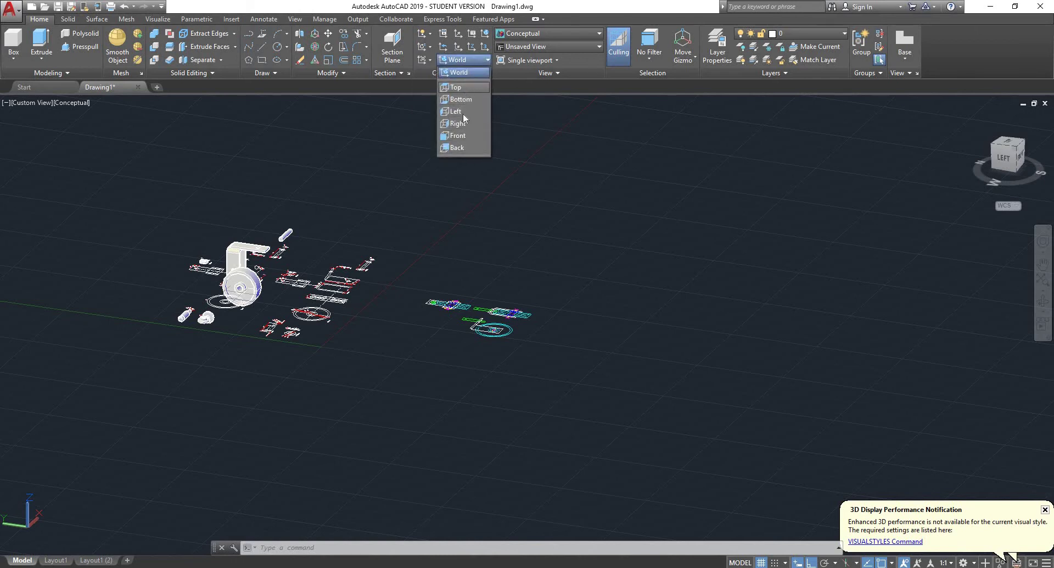
pyautogui.click(462, 72)
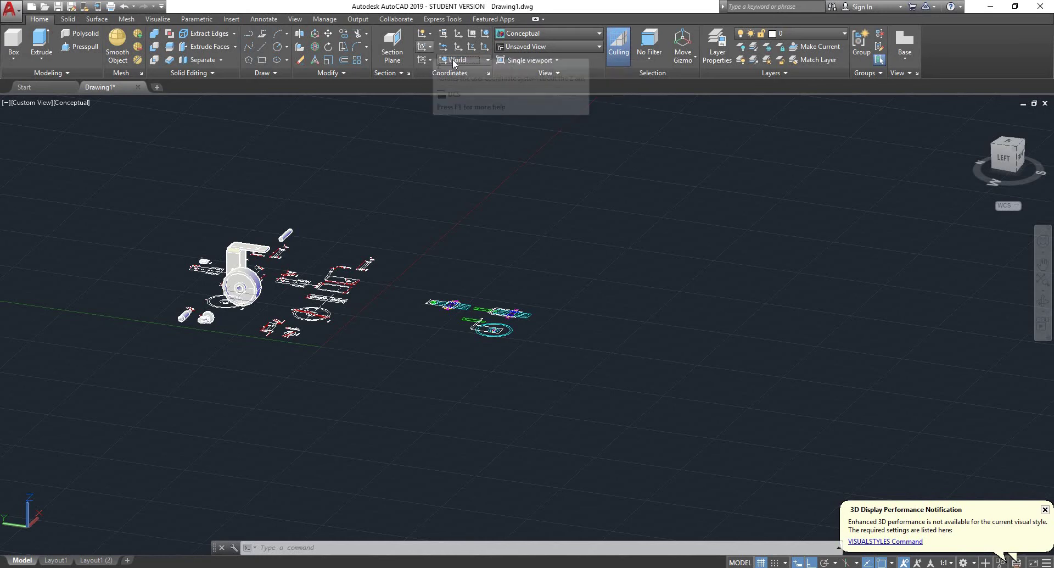
pyautogui.scroll(3, 341, 366)
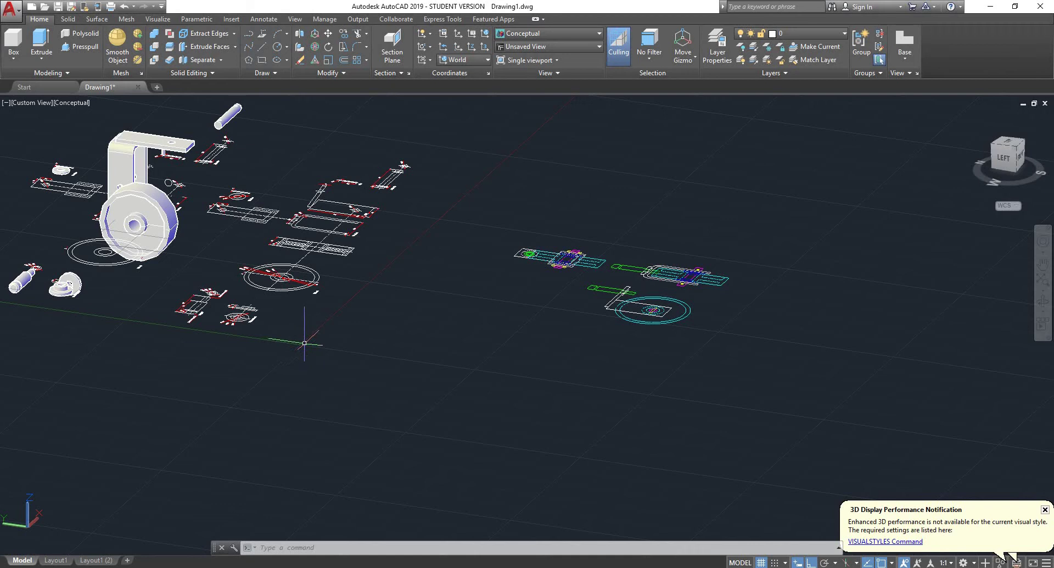
# Step: Apply the View UCS option so a new unnamed UCS lies parallel to the screen
pyautogui.click(432, 64)
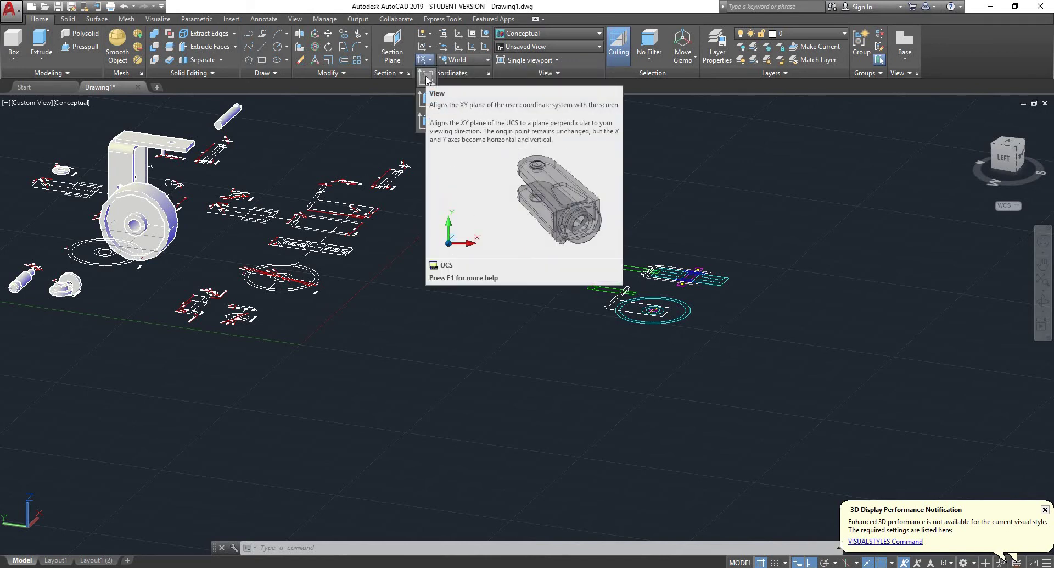
pyautogui.scroll(-5, 363, 271)
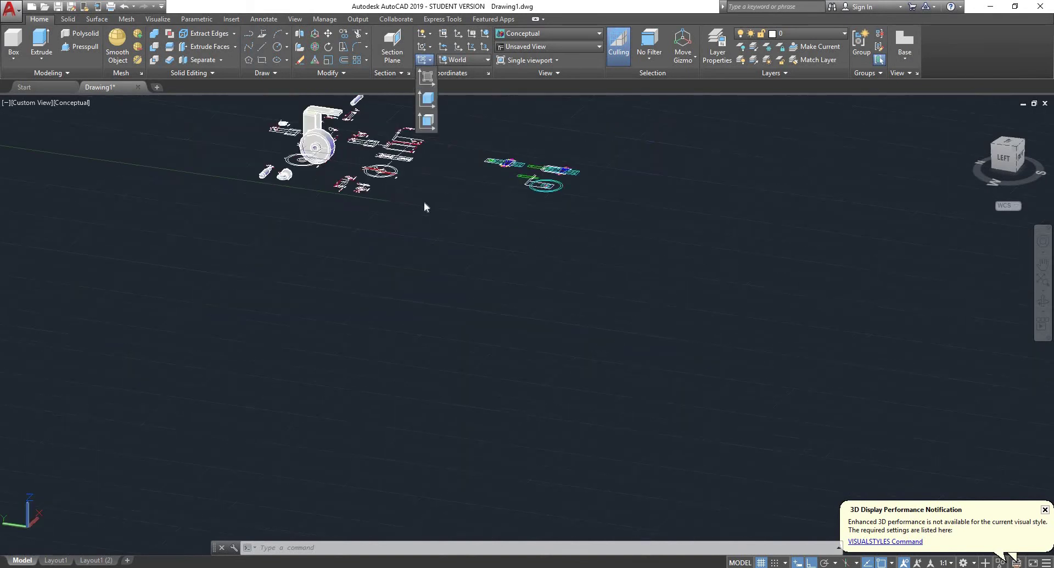
pyautogui.scroll(1, 415, 242)
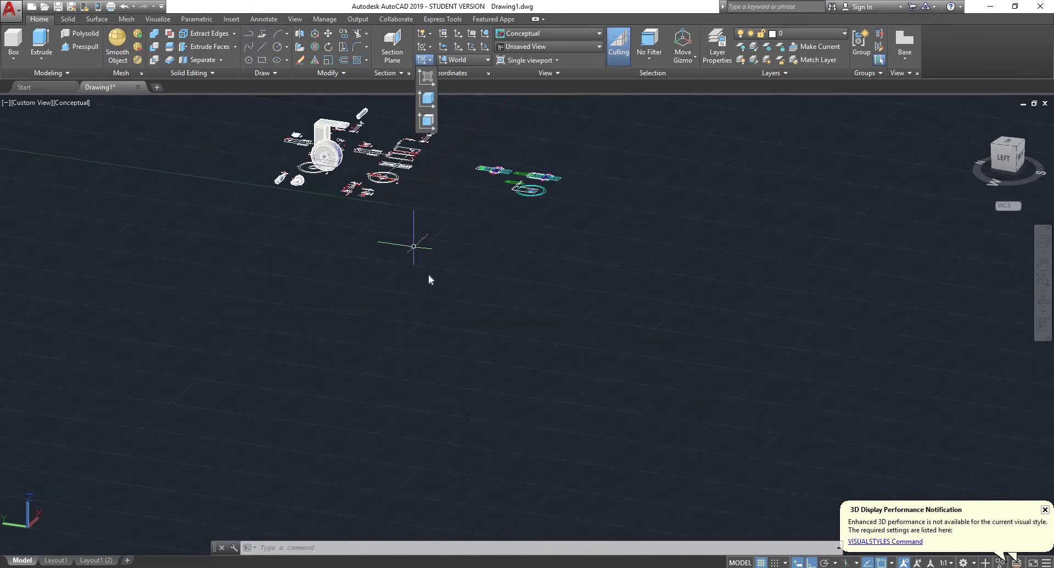
pyautogui.scroll(1, 427, 266)
pyautogui.scroll(-5, 427, 209)
pyautogui.scroll(5, 426, 220)
pyautogui.moveTo(432, 213); pyautogui.dragTo(442, 274, button='middle')
pyautogui.scroll(1, 441, 274)
pyautogui.scroll(1, 436, 274)
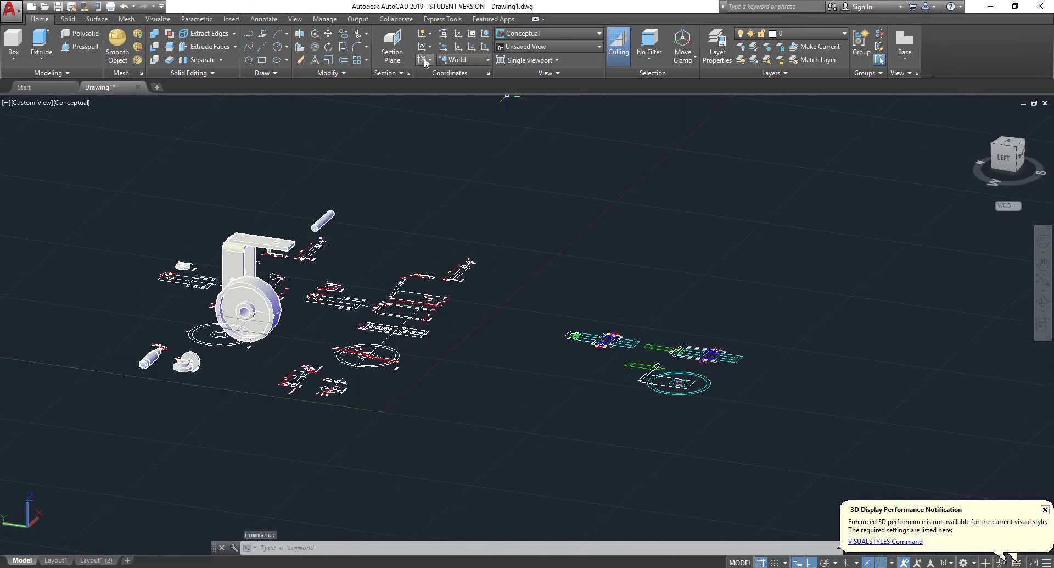
pyautogui.click(425, 60)
pyautogui.click(433, 82)
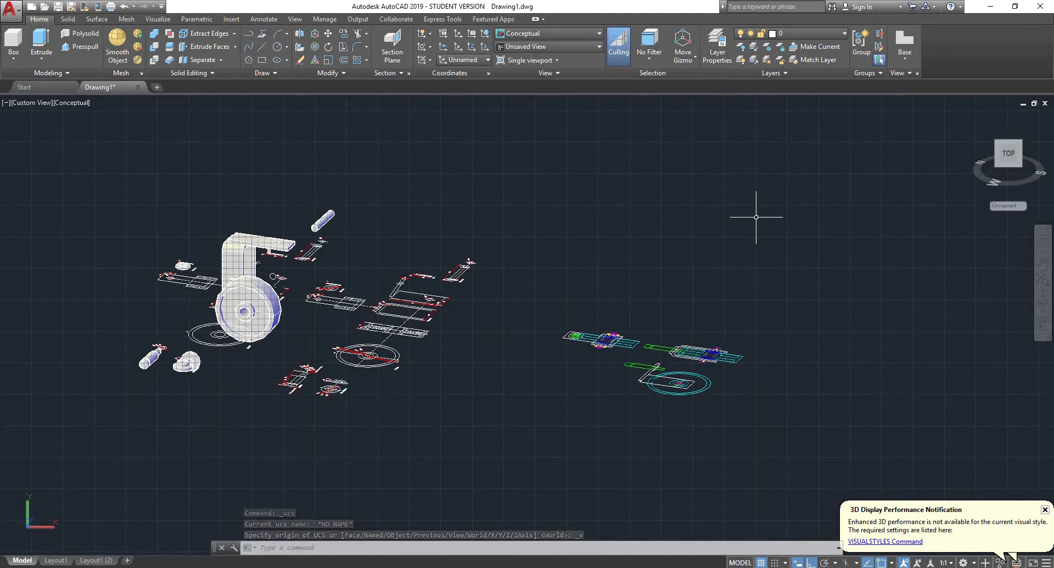
# Step: Align the UCS to a tilted orbited view, then reset it to World
pyautogui.keyDown('shift'); pyautogui.moveTo(492, 223); pyautogui.dragTo(527, 285, button='middle'); pyautogui.keyUp('shift')
pyautogui.click(482, 46)
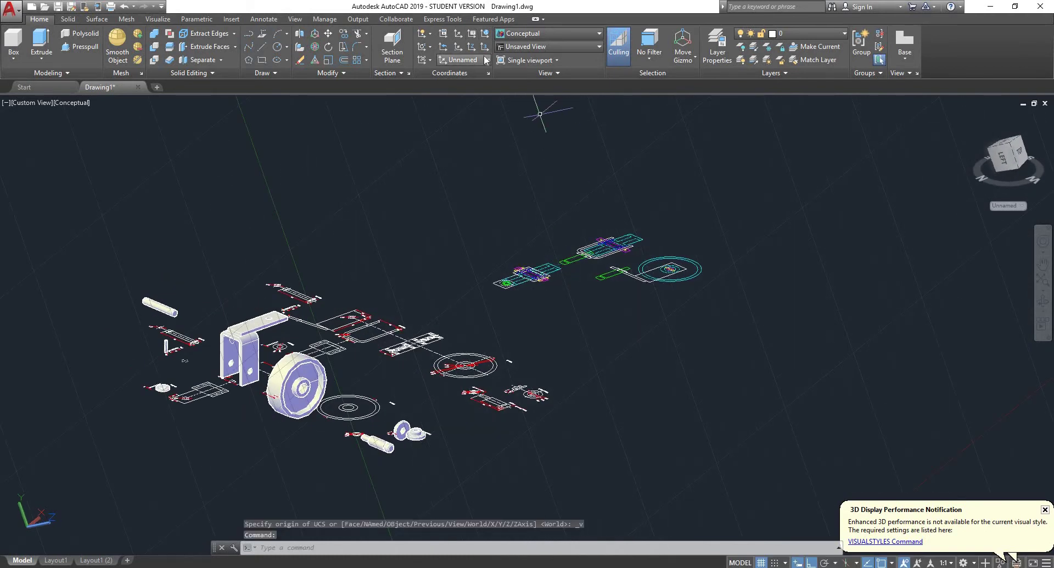
pyautogui.click(486, 60)
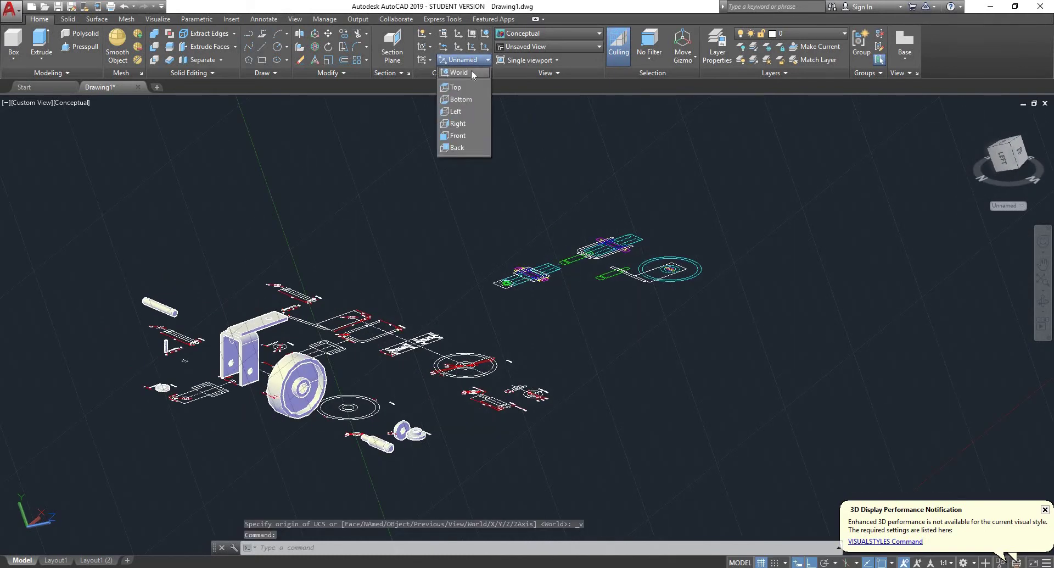
pyautogui.click(471, 72)
pyautogui.keyDown('shift'); pyautogui.moveTo(587, 222); pyautogui.dragTo(456, 120, button='middle'); pyautogui.keyUp('shift')
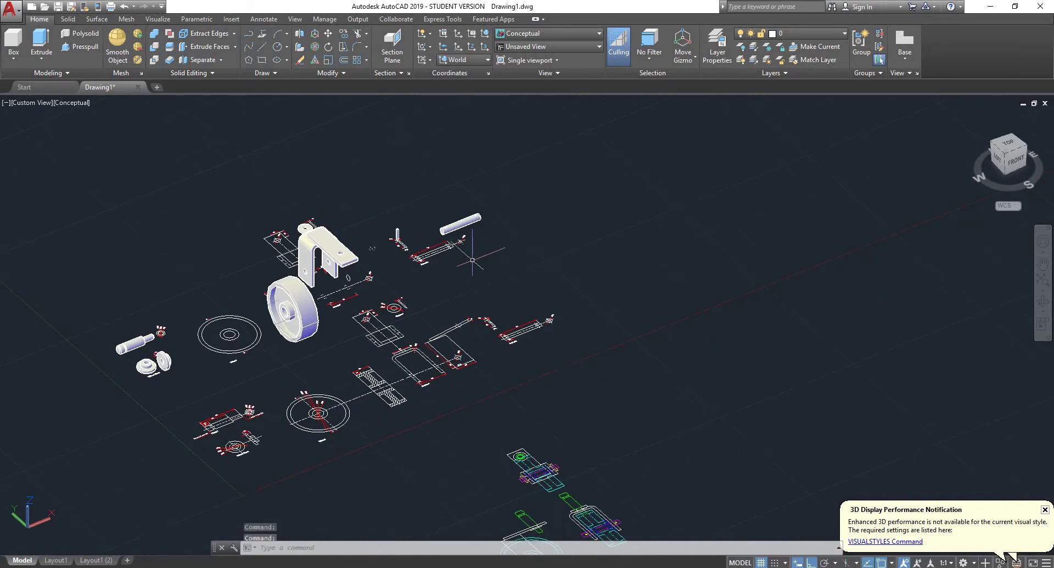
# Step: Align the UCS to a picked model part with the Object option
pyautogui.click(428, 62)
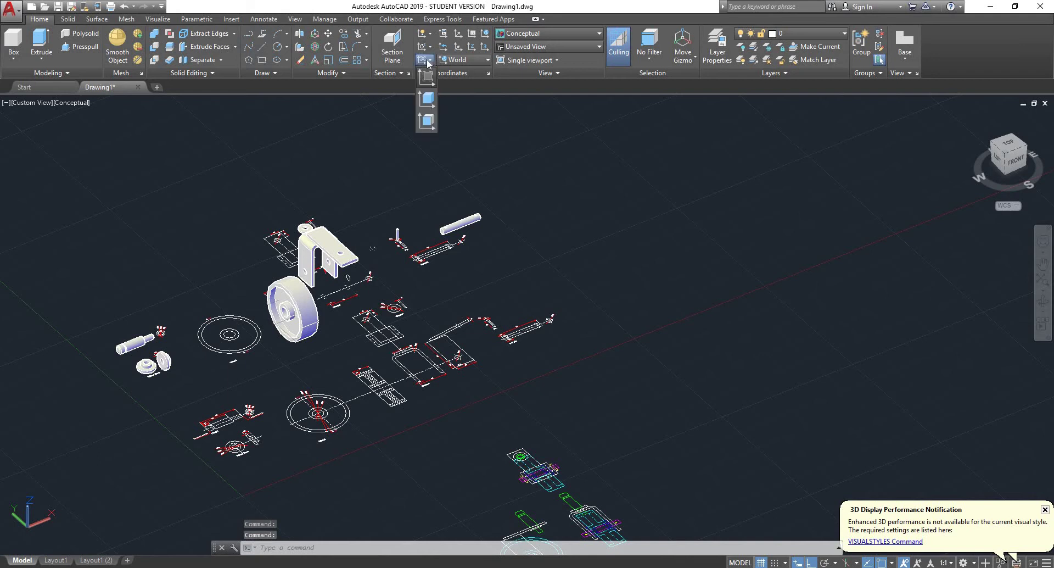
pyautogui.click(431, 105)
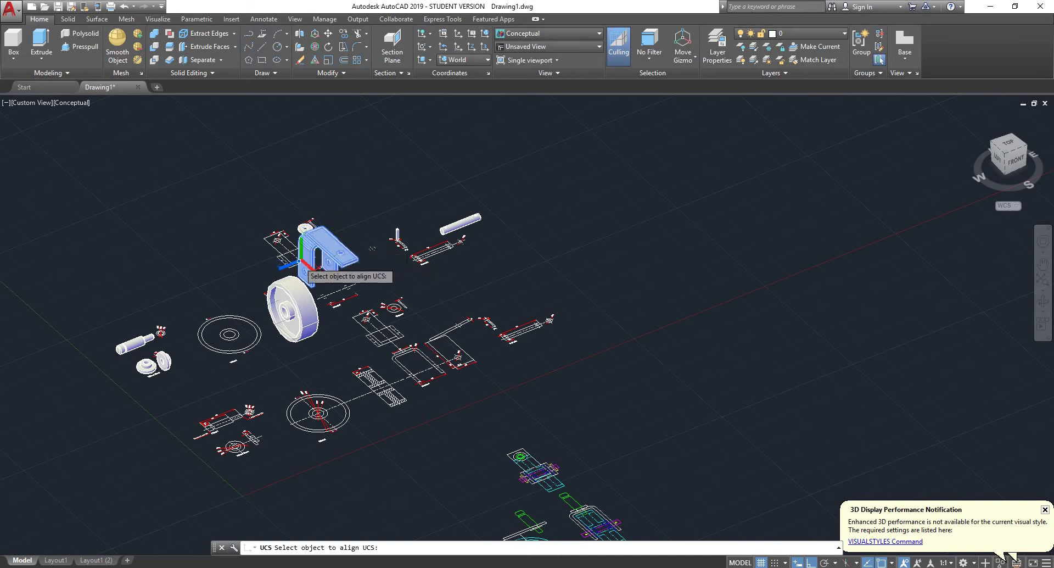
pyautogui.click(283, 308)
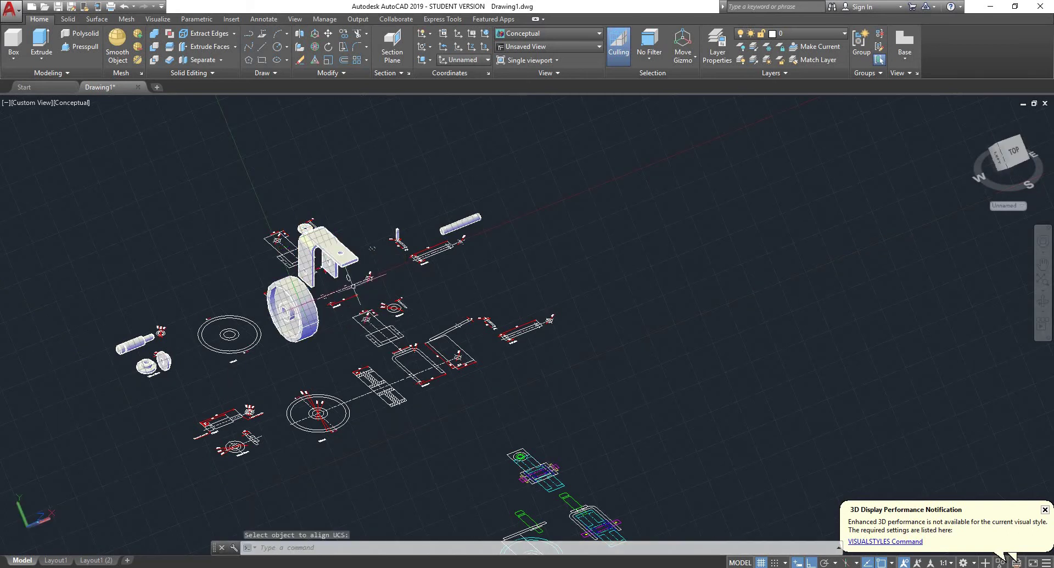
pyautogui.keyDown('shift'); pyautogui.moveTo(372, 248); pyautogui.dragTo(441, 103, button='middle'); pyautogui.keyUp('shift')
# Step: Align the UCS to the wheel's hub face and accept it
pyautogui.click(430, 61)
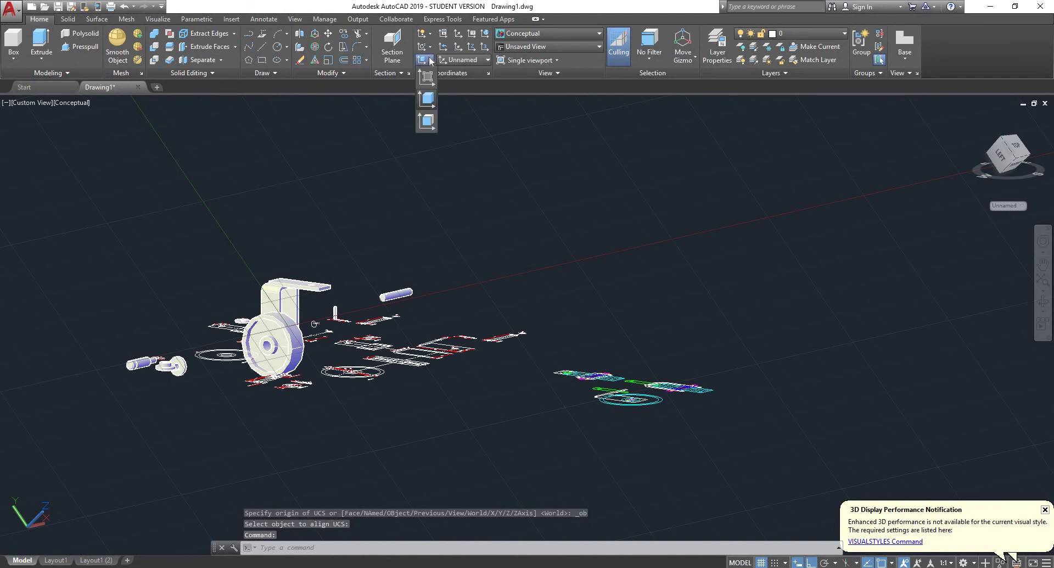
pyautogui.click(428, 122)
pyautogui.scroll(5, 279, 349)
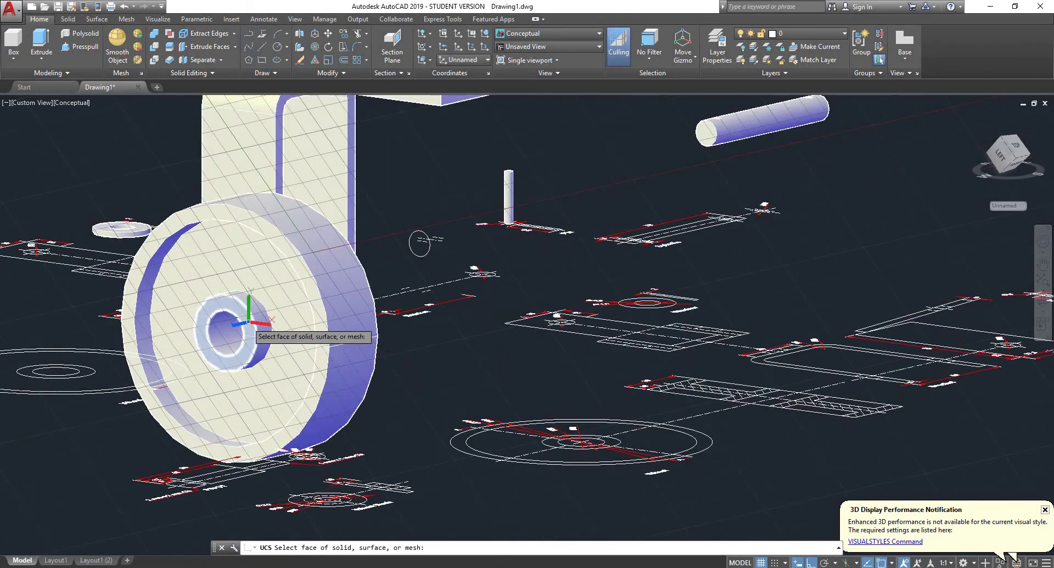
pyautogui.click(247, 328)
pyautogui.click(276, 351)
pyautogui.keyDown('shift'); pyautogui.moveTo(488, 262); pyautogui.dragTo(730, 302, button='middle'); pyautogui.keyUp('shift')
pyautogui.scroll(-5, 417, 329)
pyautogui.scroll(1, 418, 329)
pyautogui.keyDown('shift'); pyautogui.moveTo(341, 308); pyautogui.dragTo(429, 313, button='middle'); pyautogui.keyUp('shift')
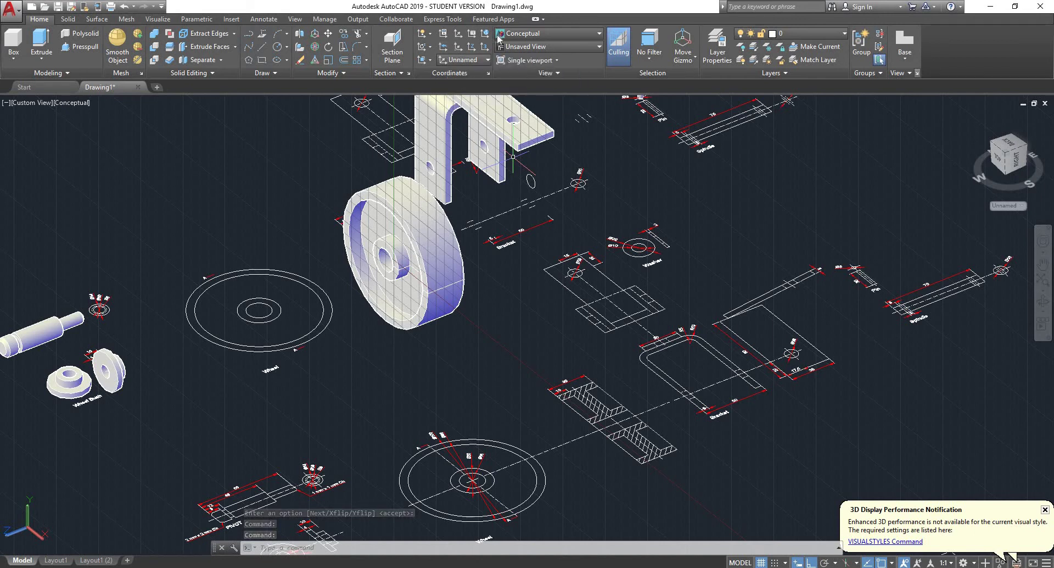
# Step: Reset the UCS to World and switch to the Top view
pyautogui.click(448, 59)
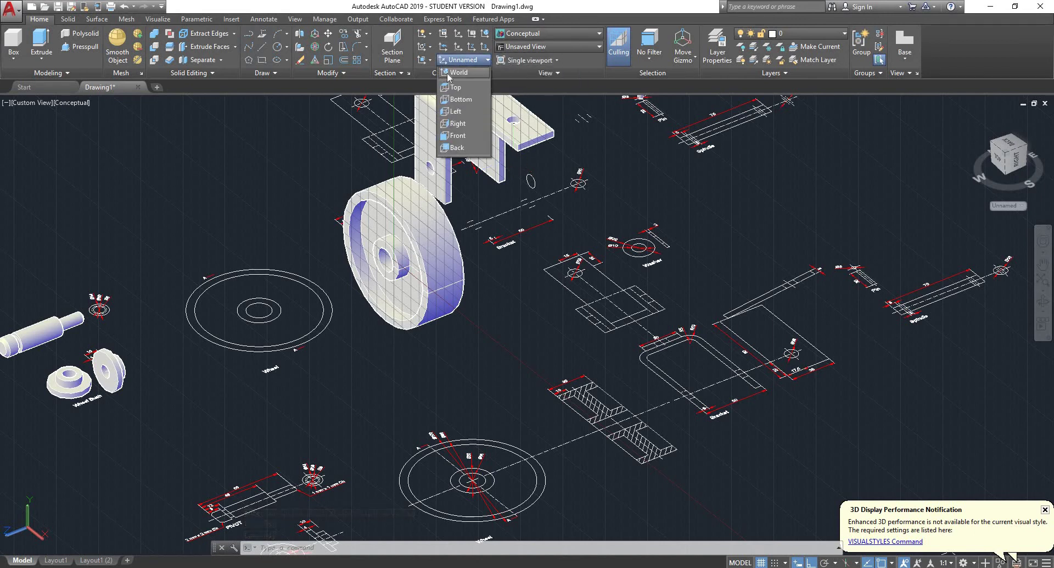
pyautogui.click(456, 72)
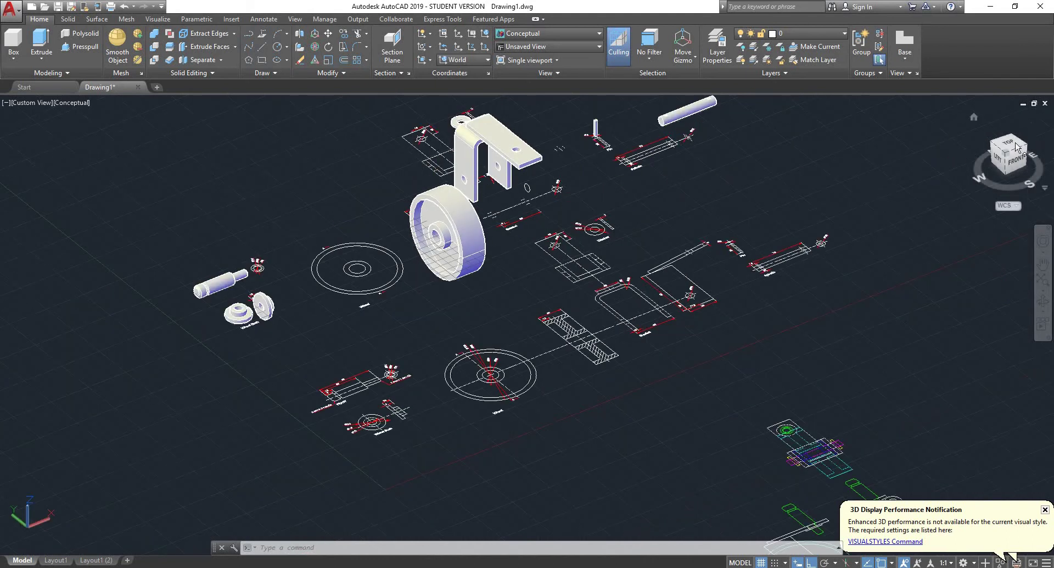
pyautogui.click(1007, 144)
pyautogui.scroll(4, 466, 273)
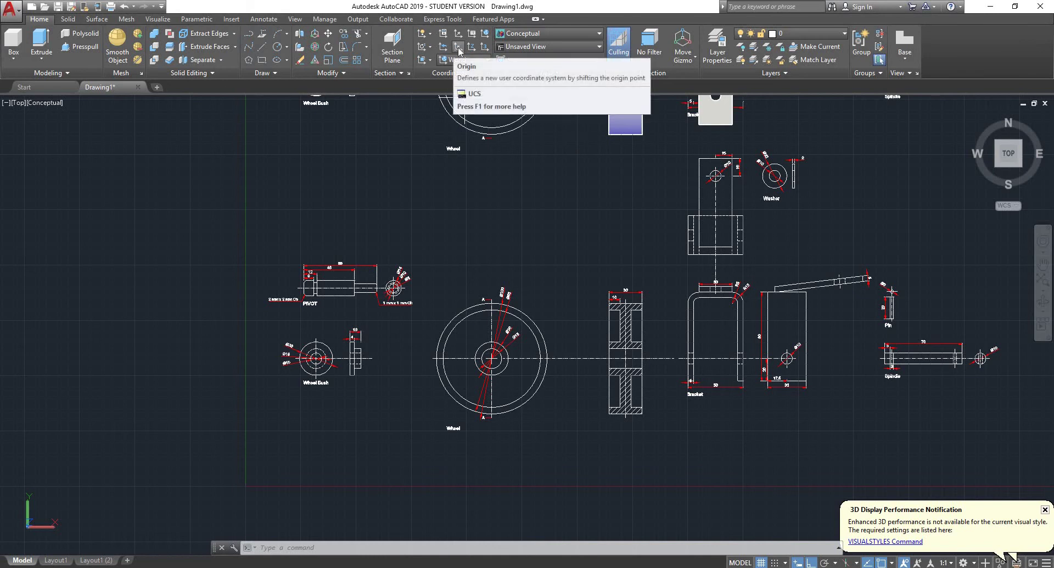
# Step: Move the UCS origin to the Wheel Bush centre, then check it and return to Top
pyautogui.click(458, 51)
pyautogui.scroll(8, 307, 363)
pyautogui.scroll(2, 307, 364)
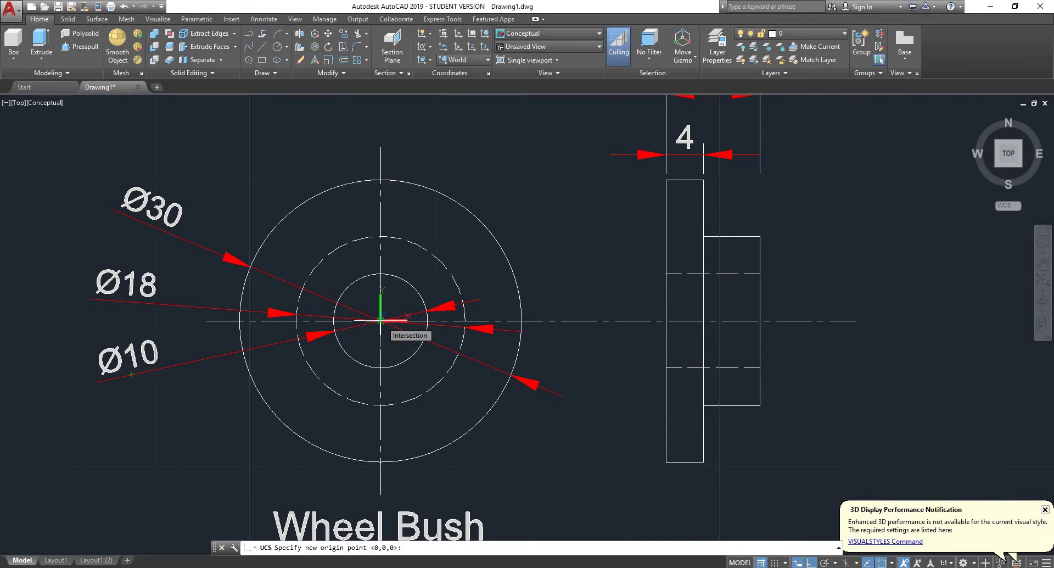
pyautogui.click(381, 320)
pyautogui.scroll(-7, 362, 329)
pyautogui.keyDown('shift'); pyautogui.moveTo(507, 278); pyautogui.dragTo(393, 234, button='middle'); pyautogui.keyUp('shift')
pyautogui.scroll(-3, 391, 238)
pyautogui.scroll(6, 391, 237)
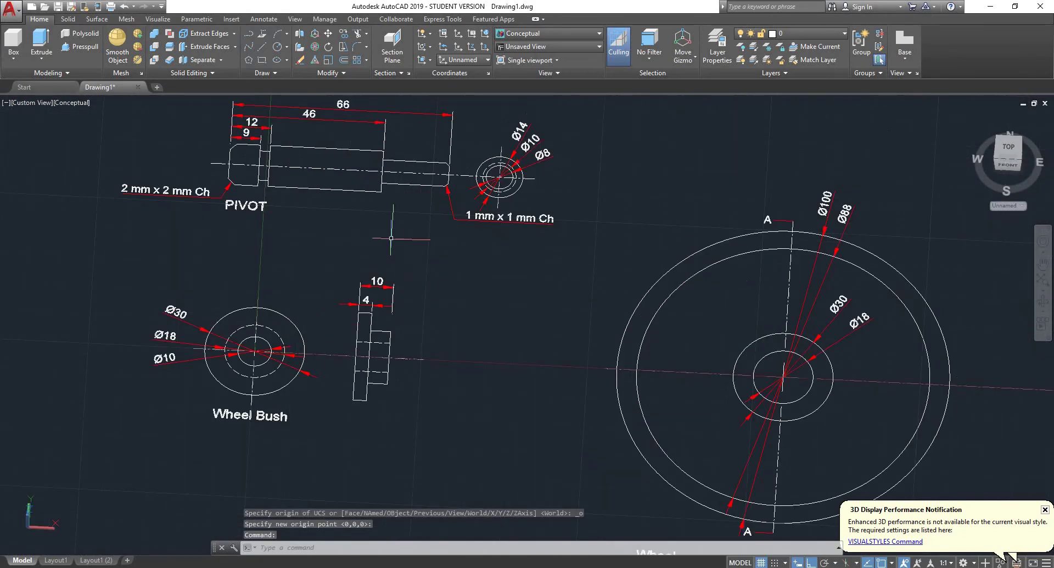
pyautogui.click(1009, 147)
pyautogui.scroll(3, 483, 286)
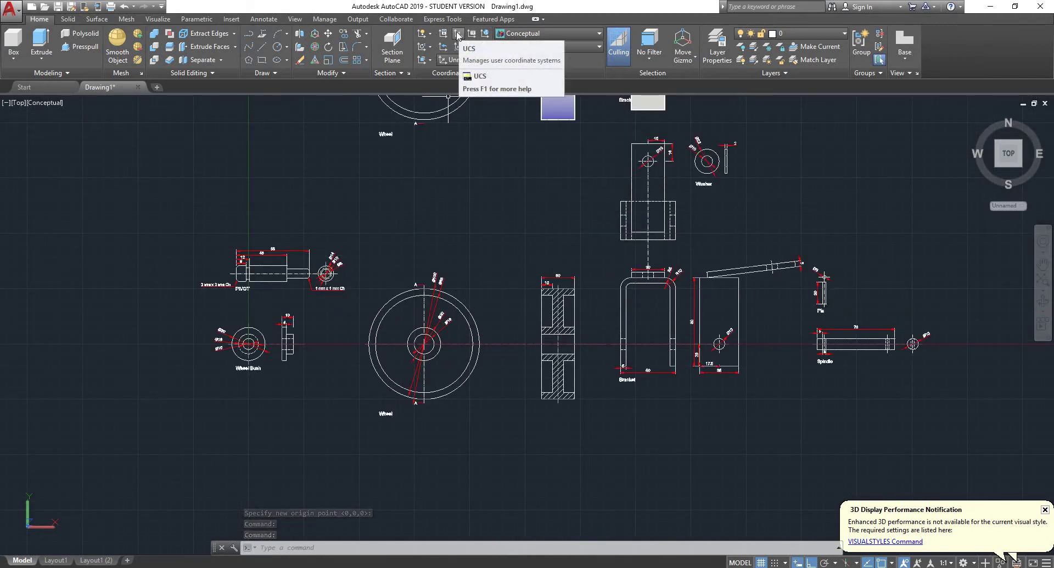
# Step: Define a three-point UCS with its origin at the Wheel Bush centre
pyautogui.click(458, 36)
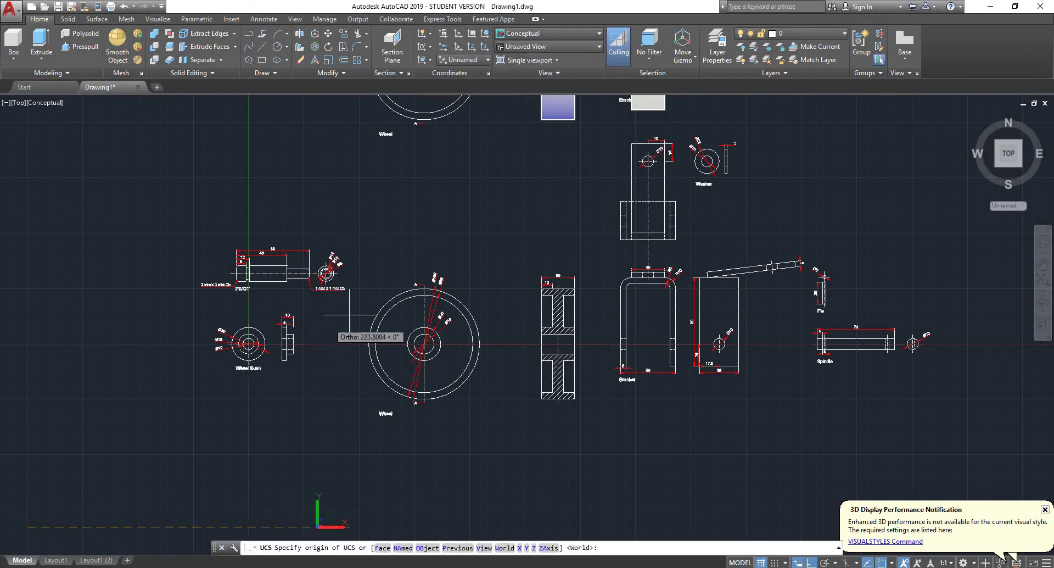
pyautogui.scroll(5, 260, 326)
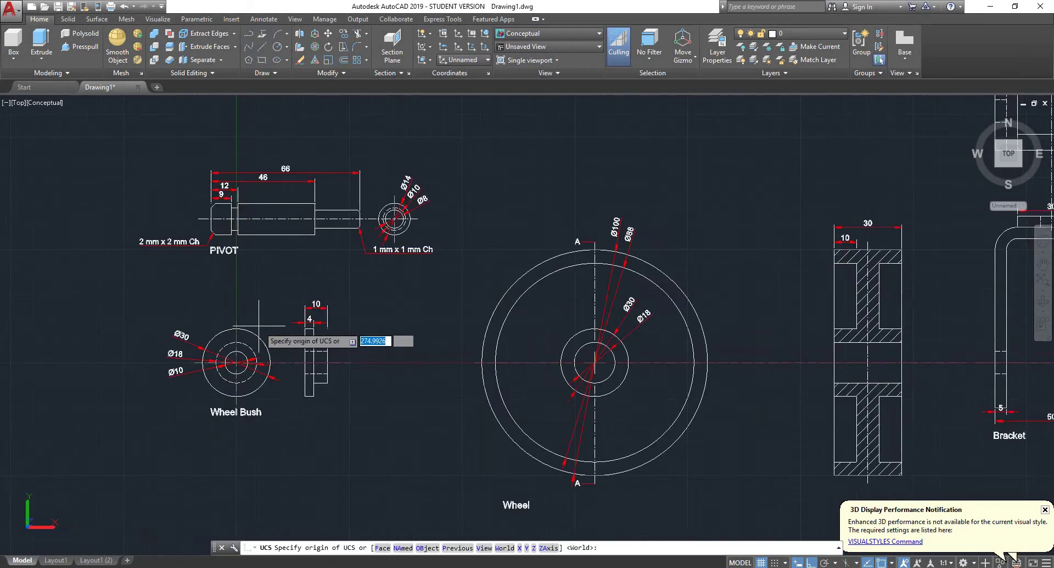
pyautogui.click(226, 378)
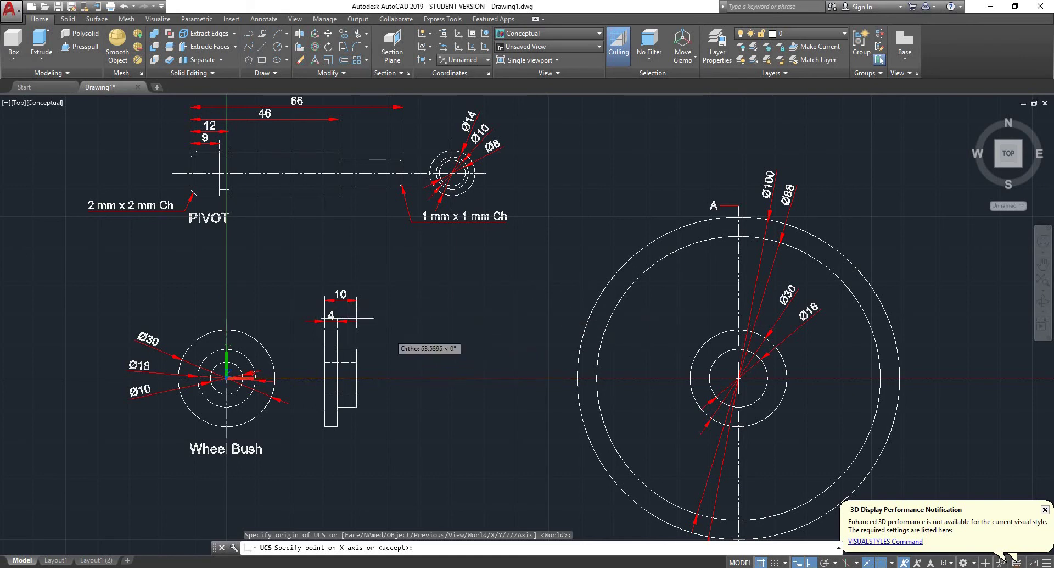
pyautogui.click(213, 279)
pyautogui.scroll(-4, 213, 278)
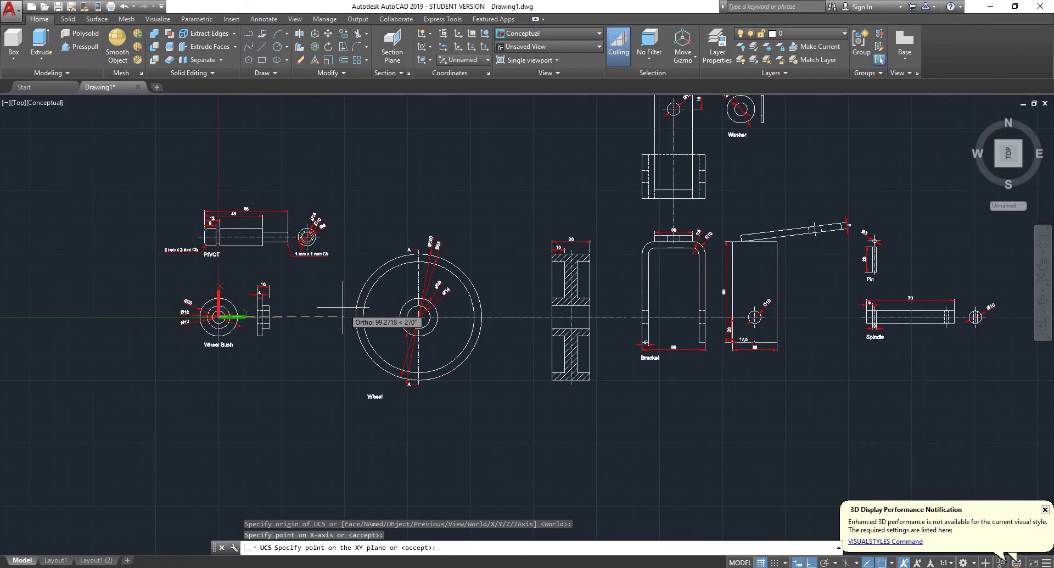
pyautogui.click(320, 286)
# Step: Orbit to check the new UCS, then undo the view changes back to Top
pyautogui.keyDown('shift'); pyautogui.moveTo(503, 247); pyautogui.dragTo(539, 230, button='middle'); pyautogui.keyUp('shift')
pyautogui.click(1012, 159)
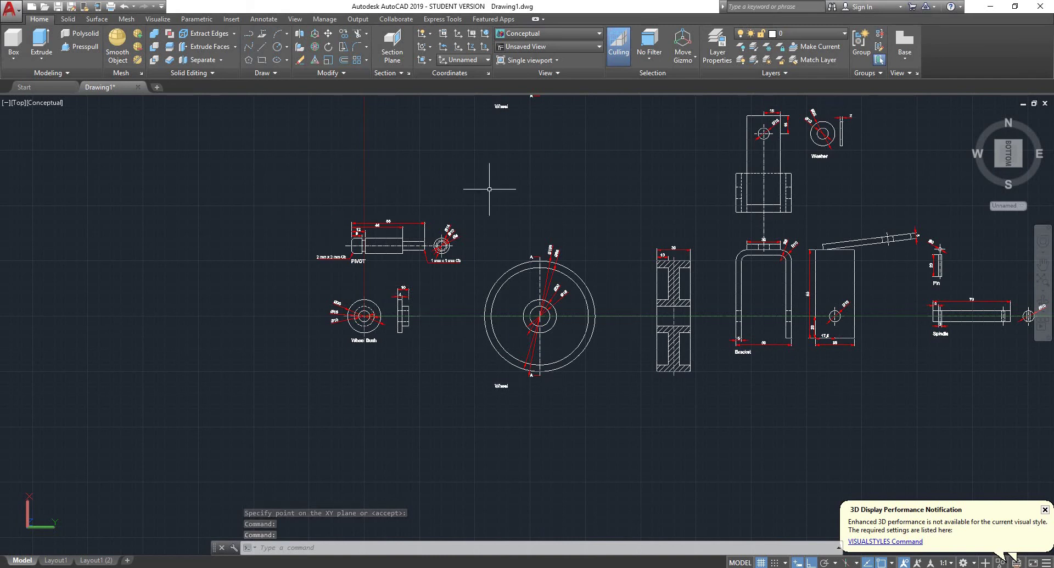
pyautogui.hotkey('ctrl', 'z')
pyautogui.hotkey('ctrl', 'z')
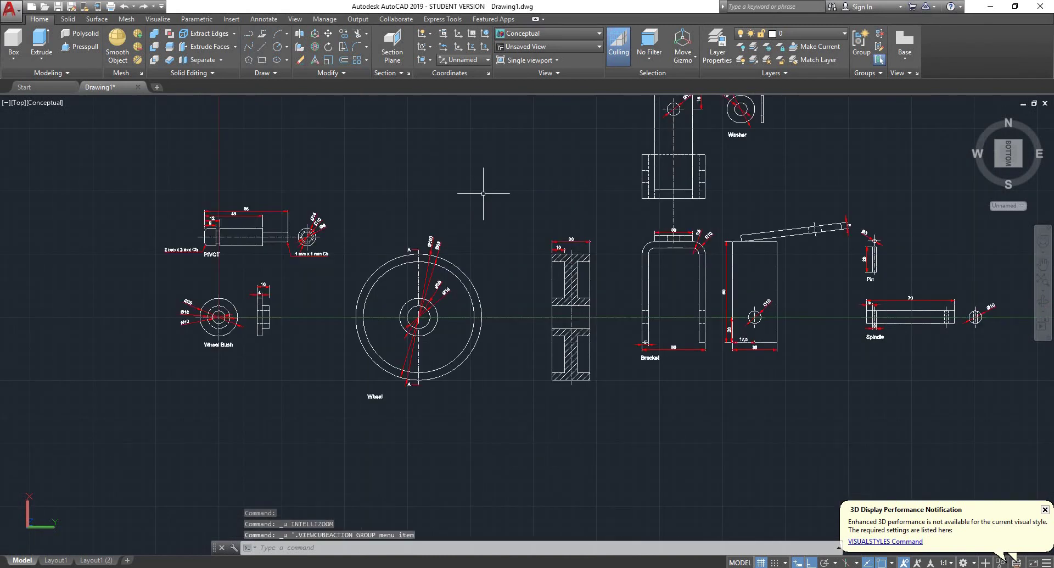
pyautogui.hotkey('ctrl', 'z')
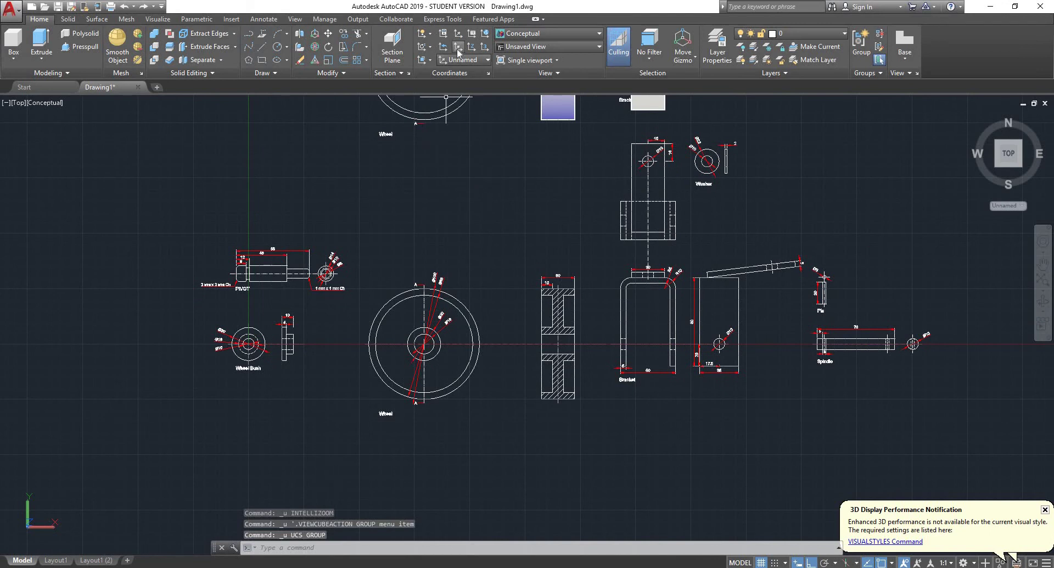
pyautogui.click(486, 48)
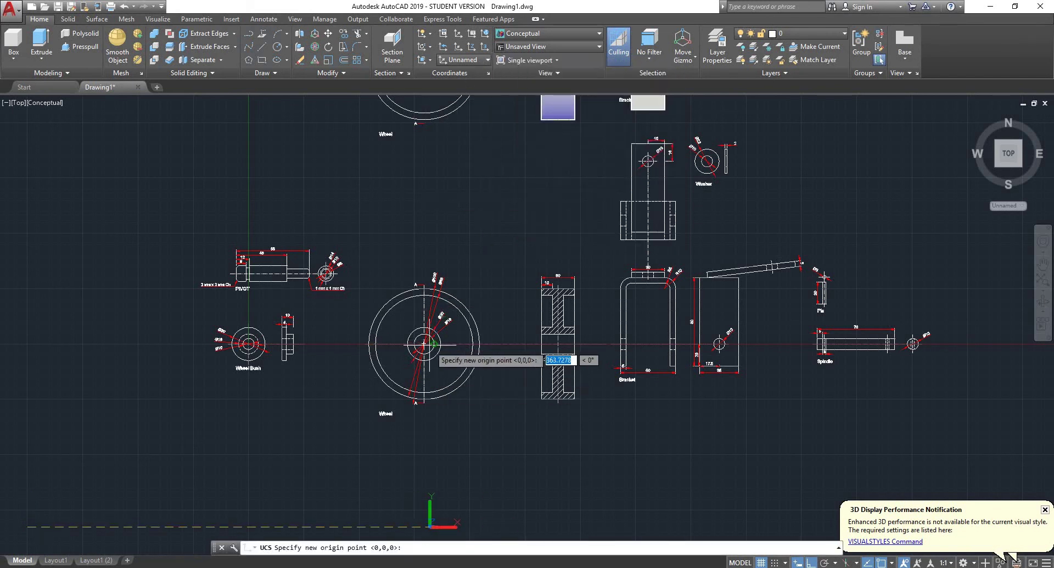
pyautogui.click(424, 343)
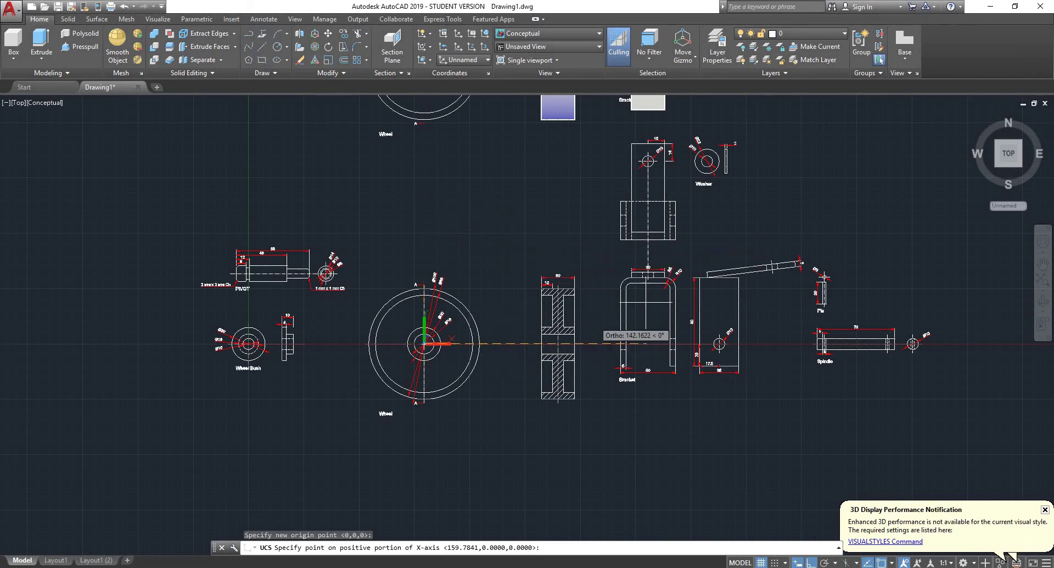
pyautogui.click(875, 291)
pyautogui.click(394, 198)
pyautogui.hotkey('ctrl', 'z')
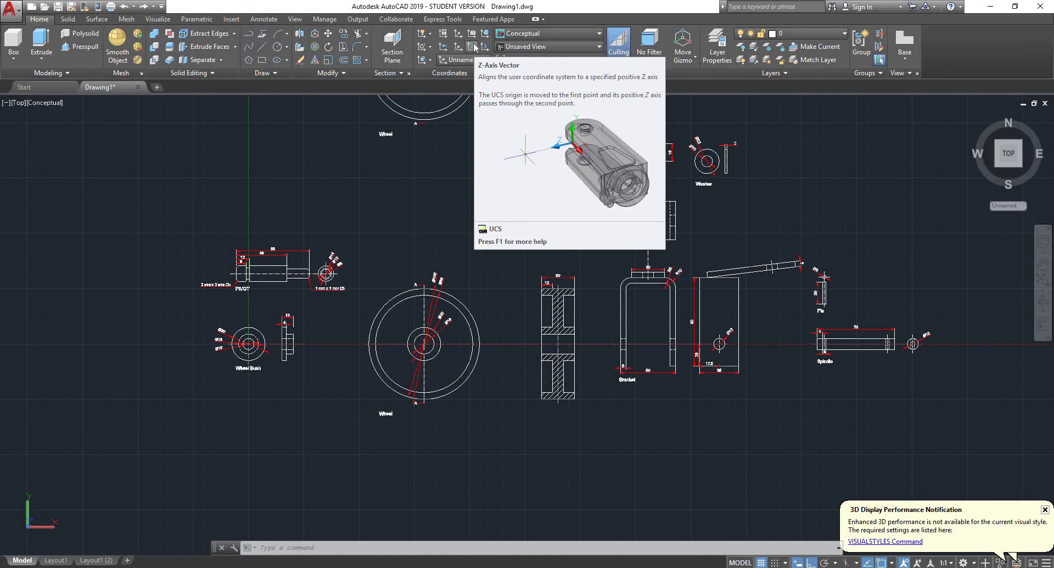
# Step: Create a Z-Axis Vector UCS at the bracket flange corner in SW isometric view
pyautogui.click(474, 48)
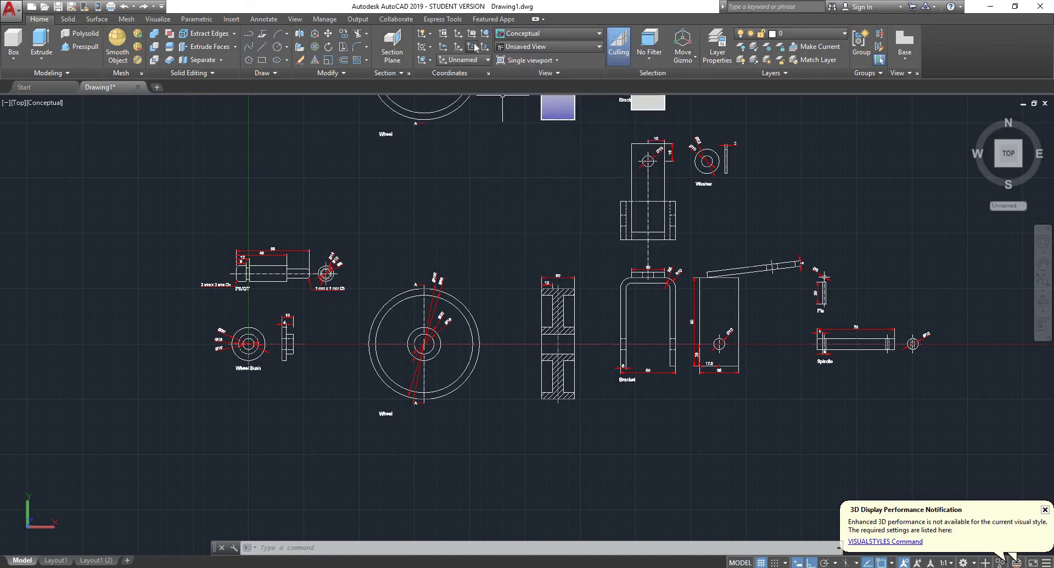
pyautogui.click(998, 168)
pyautogui.scroll(5, 521, 273)
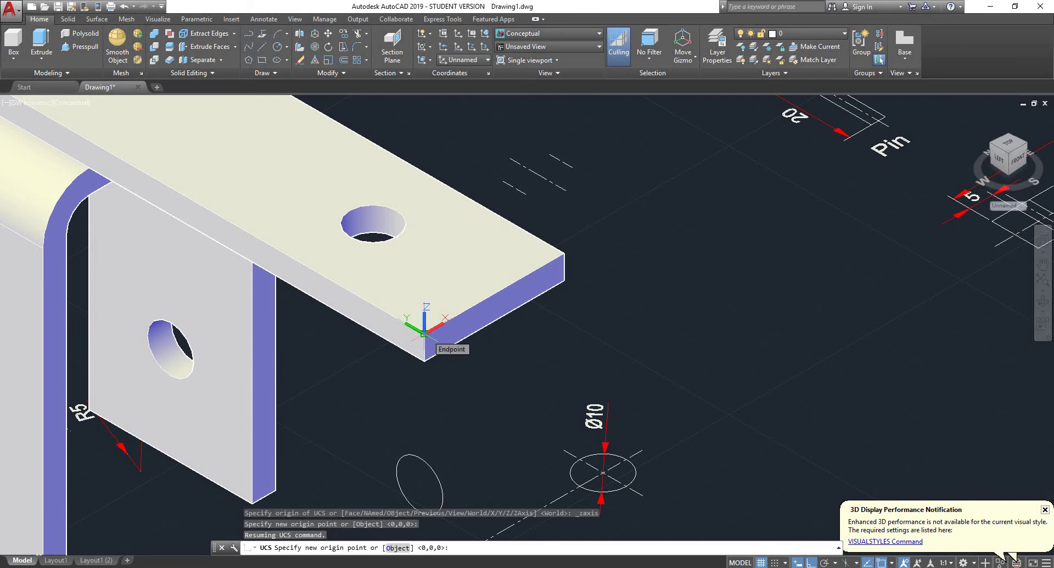
pyautogui.click(425, 333)
pyautogui.scroll(-4, 424, 334)
pyautogui.scroll(2, 426, 330)
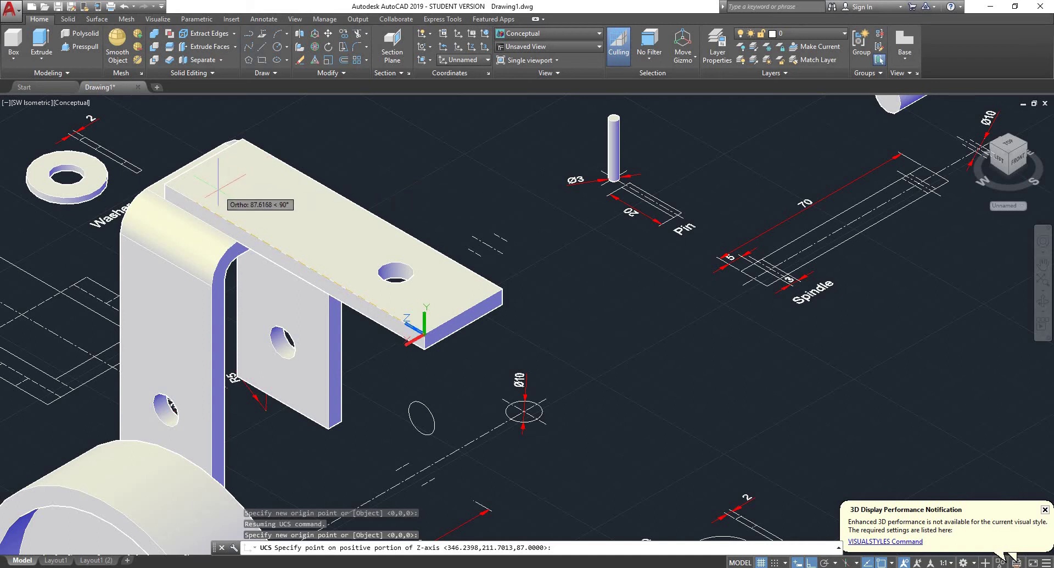
pyautogui.click(218, 188)
pyautogui.keyDown('shift'); pyautogui.moveTo(510, 266); pyautogui.dragTo(430, 237, button='middle'); pyautogui.keyUp('shift')
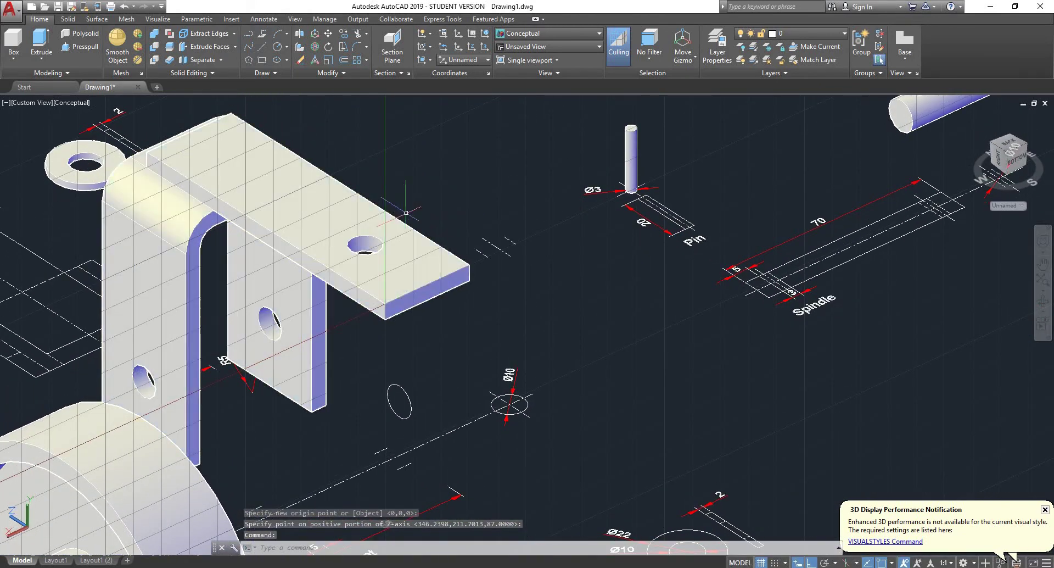
# Step: Review the unnamed UCS details relative to World in the UCS manager
pyautogui.click(471, 34)
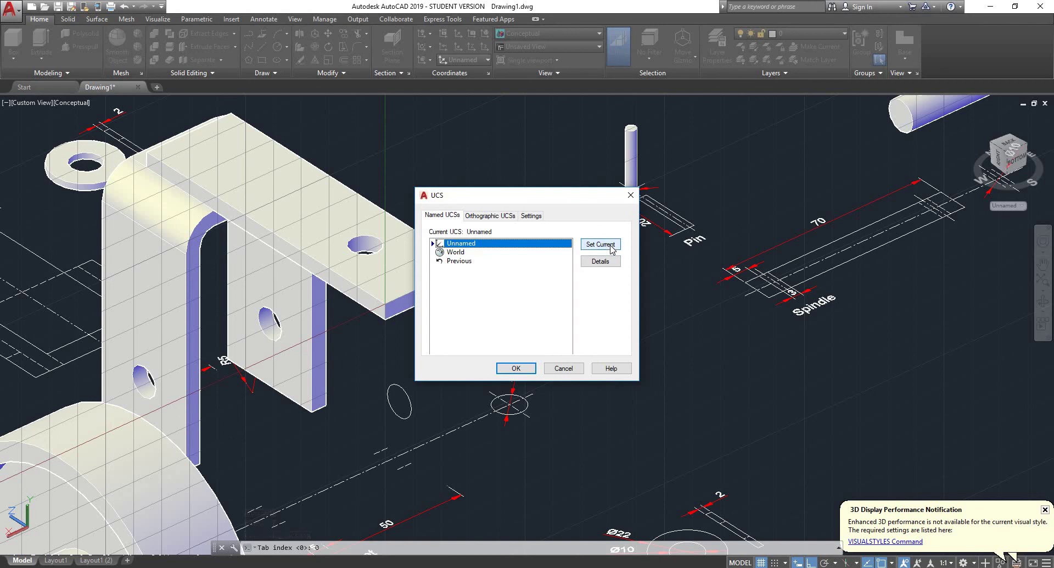
pyautogui.click(601, 264)
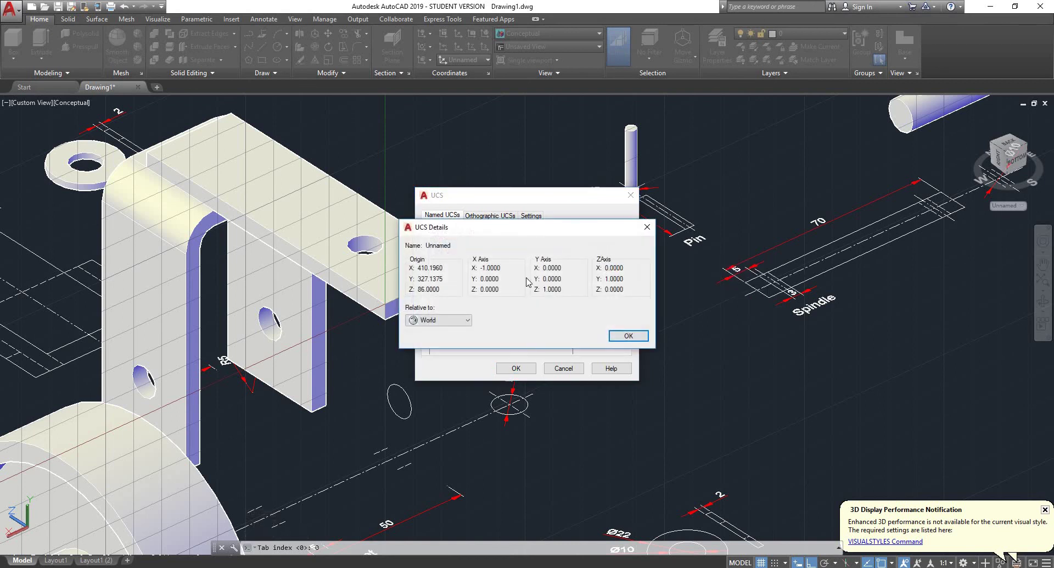
pyautogui.click(468, 320)
pyautogui.click(472, 322)
pyautogui.click(630, 337)
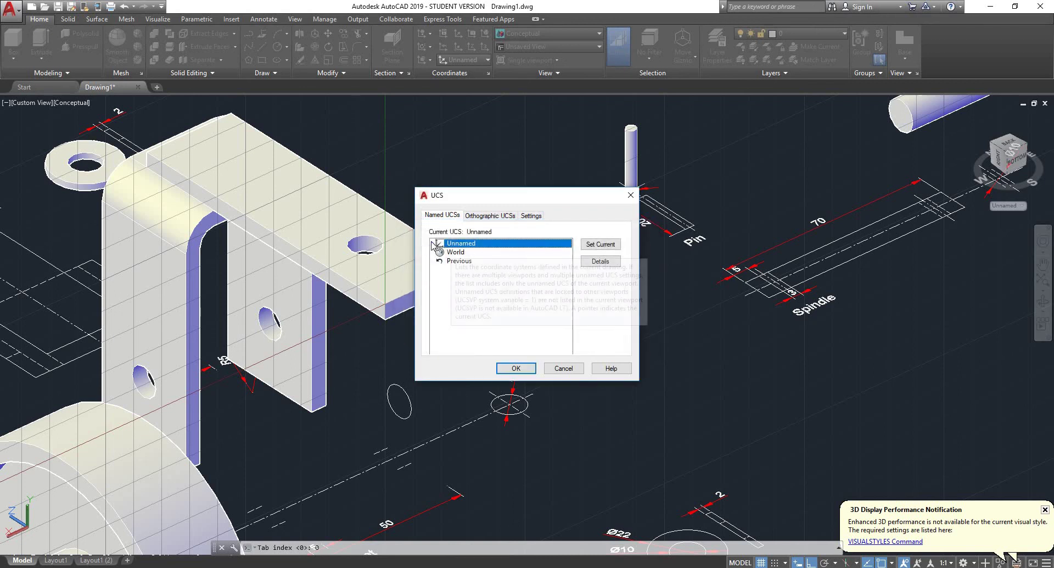
pyautogui.click(461, 252)
pyautogui.click(473, 244)
# Step: Rename the unnamed UCS to Z1 and confirm with OK
pyautogui.rightClick(473, 245)
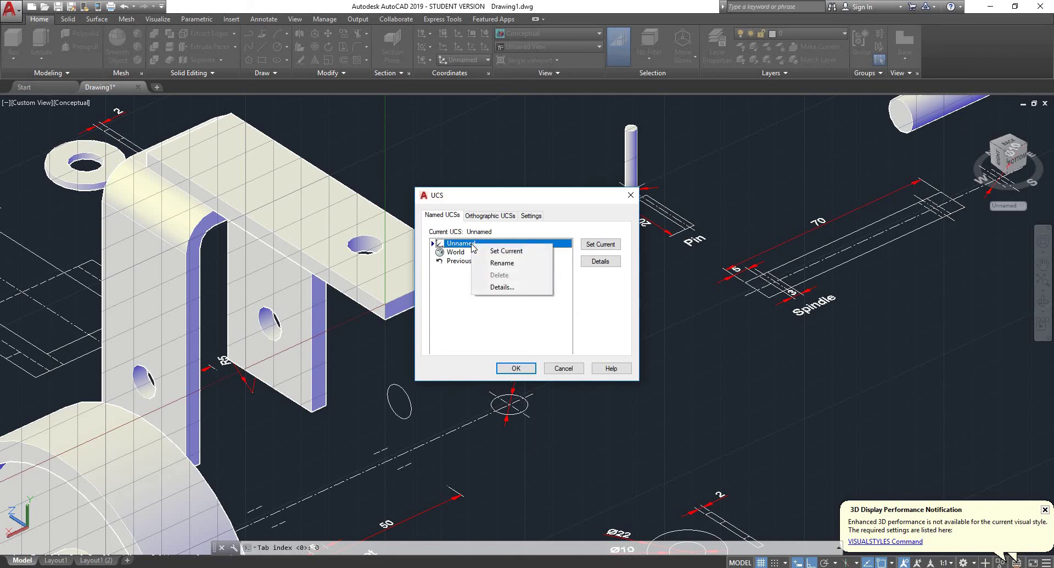
pyautogui.click(498, 264)
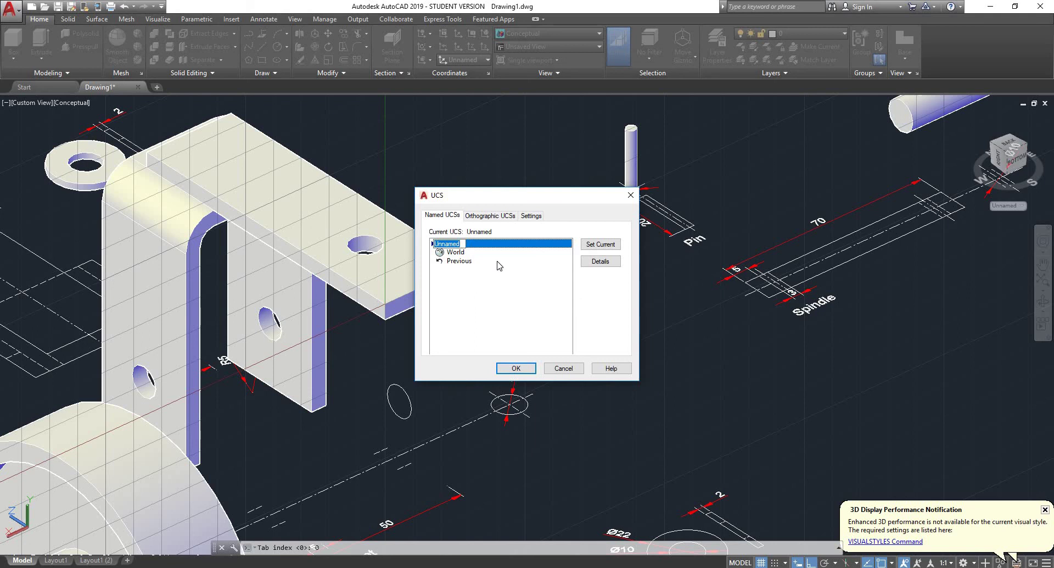
pyautogui.write('Z1')
pyautogui.press('Return')
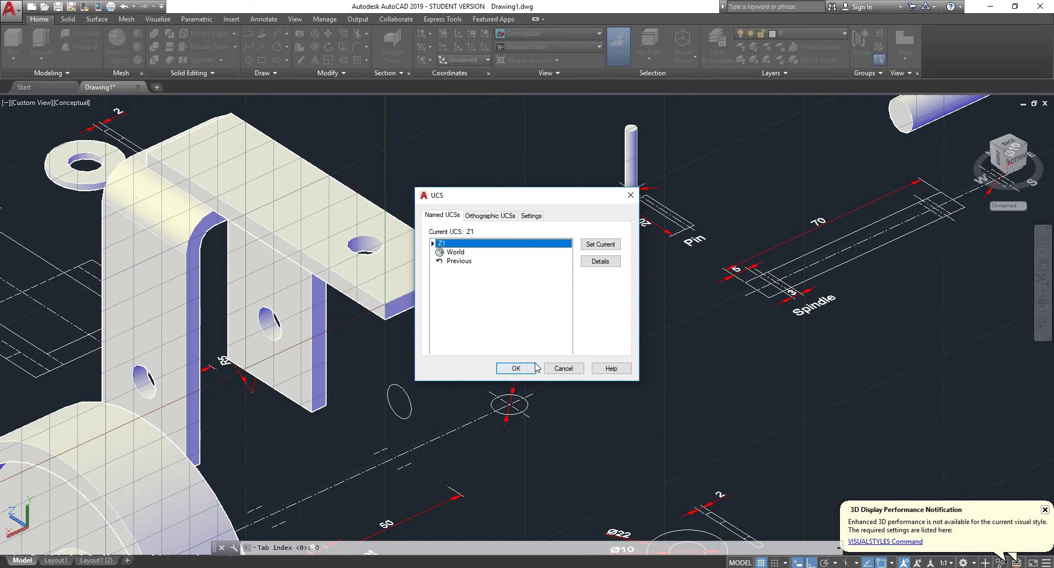
pyautogui.click(536, 367)
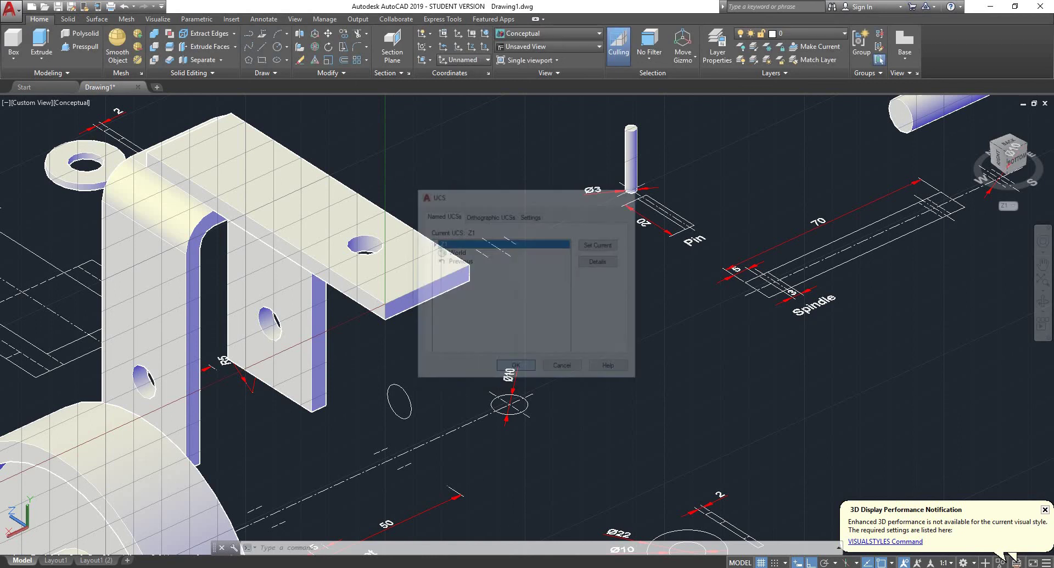
pyautogui.click(486, 61)
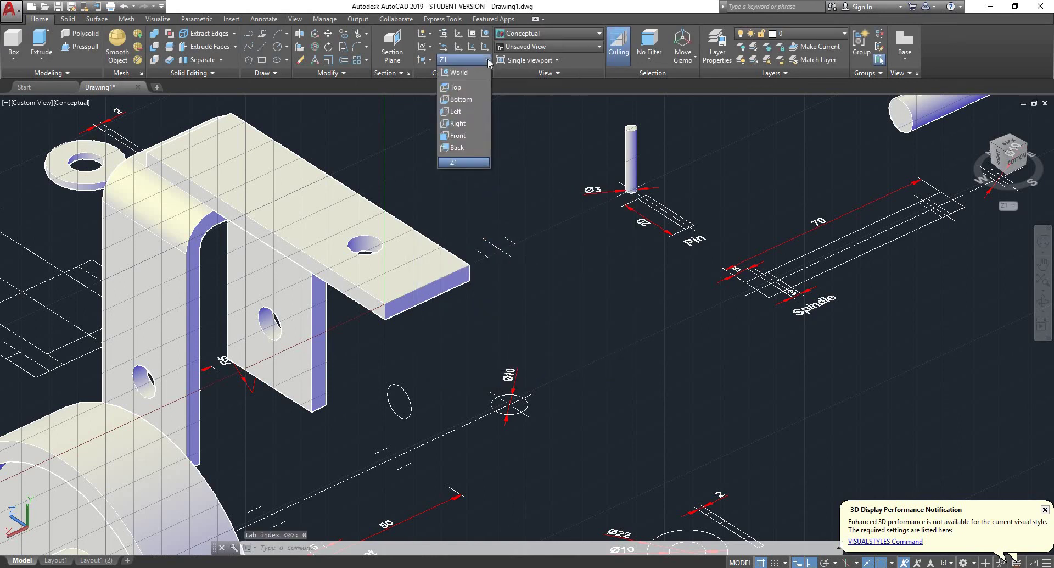
pyautogui.click(459, 162)
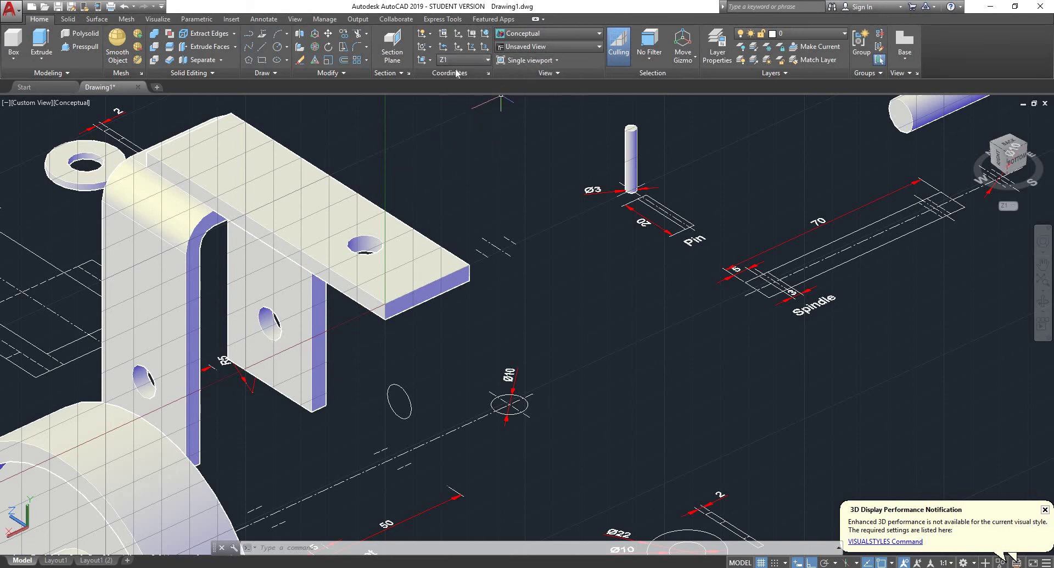
pyautogui.click(486, 35)
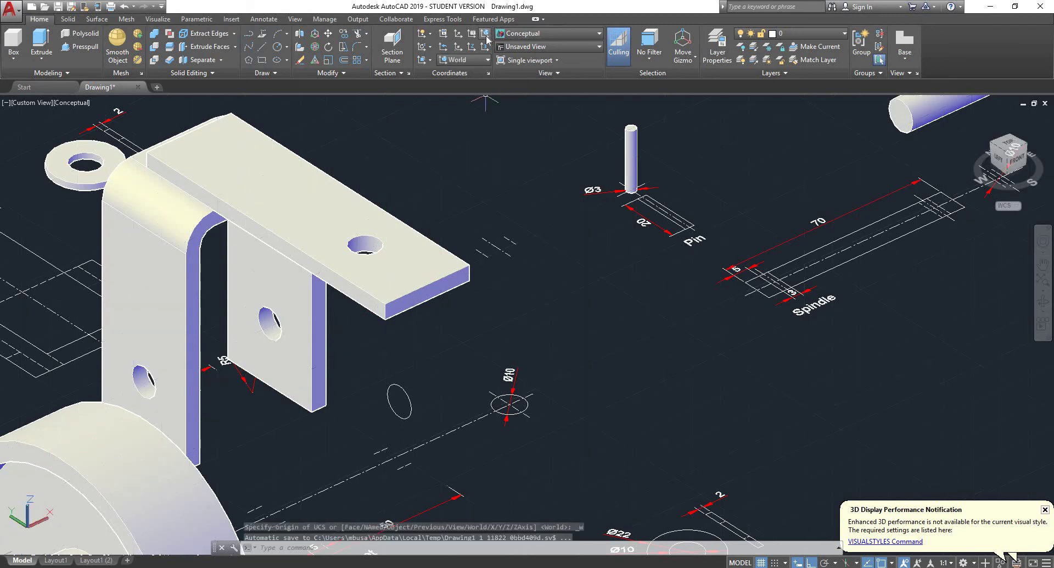
pyautogui.scroll(-5, 486, 184)
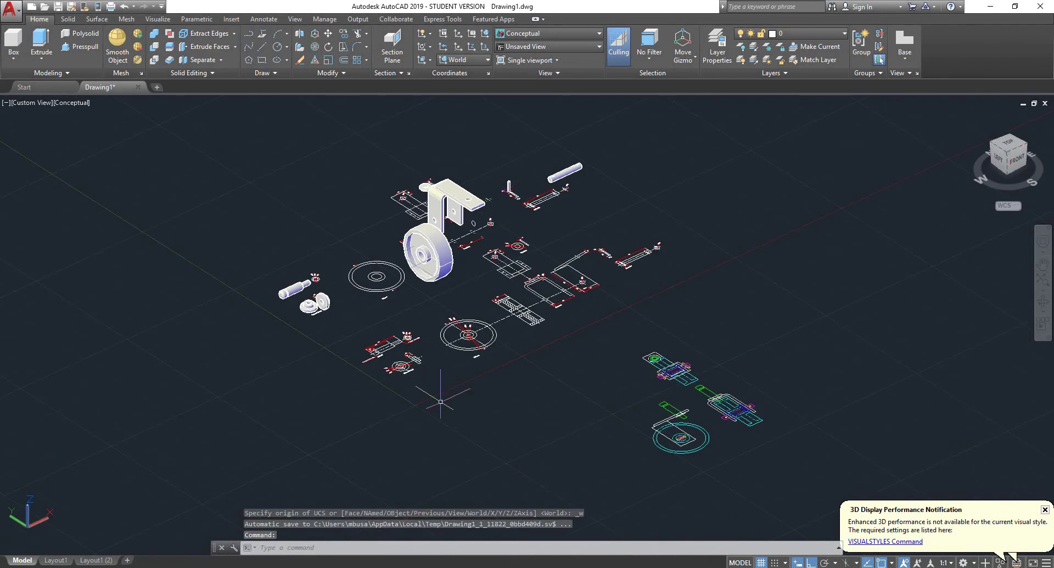
pyautogui.scroll(2, 448, 399)
pyautogui.click(481, 63)
pyautogui.click(467, 162)
pyautogui.scroll(8, 494, 119)
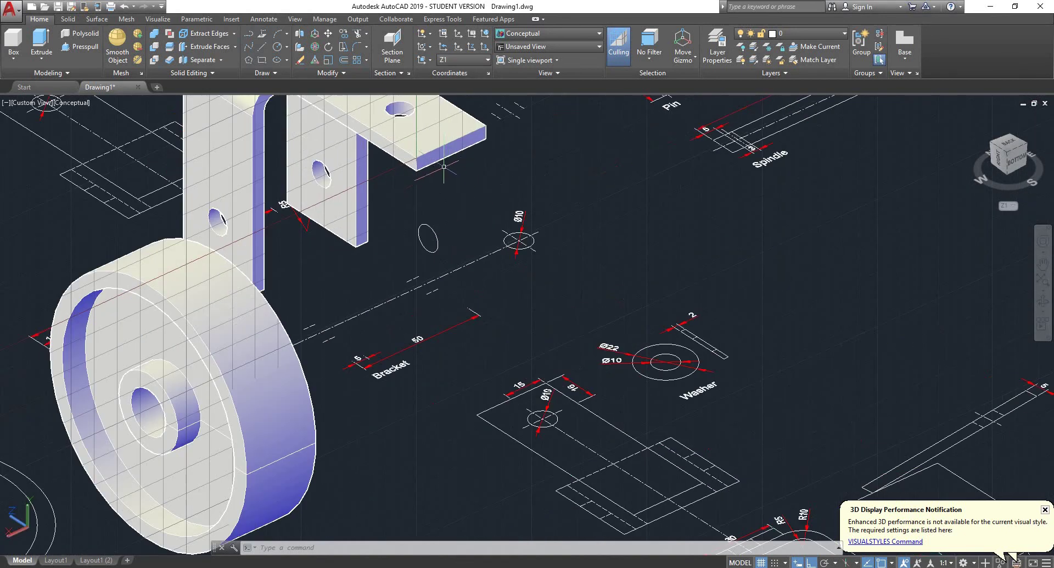
# Step: Set the UCS to World and view the part drawings from Top, zoomed in
pyautogui.scroll(-6, 397, 144)
pyautogui.scroll(2, 397, 144)
pyautogui.click(474, 60)
pyautogui.click(467, 71)
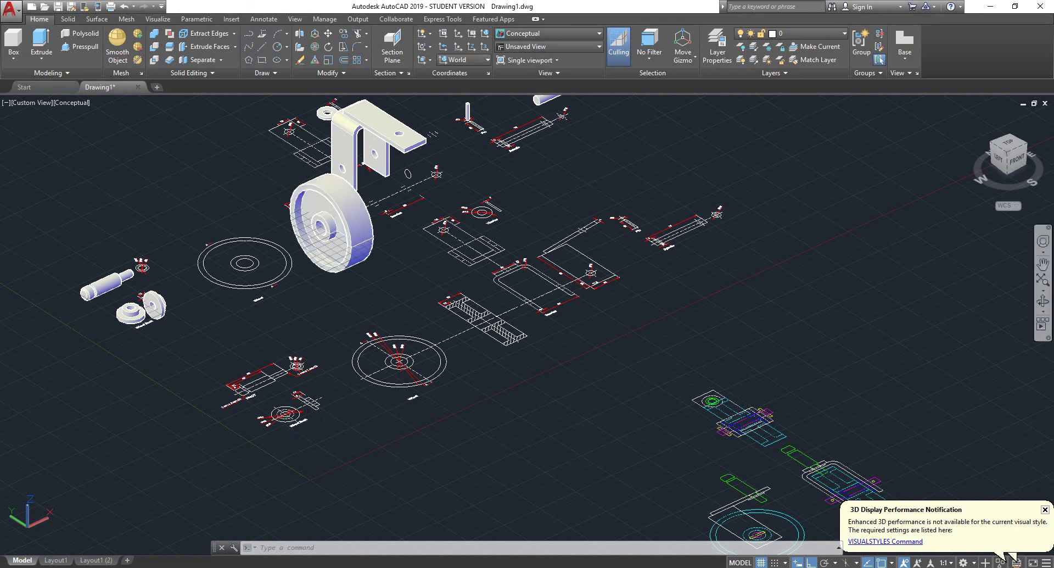
pyautogui.click(1010, 145)
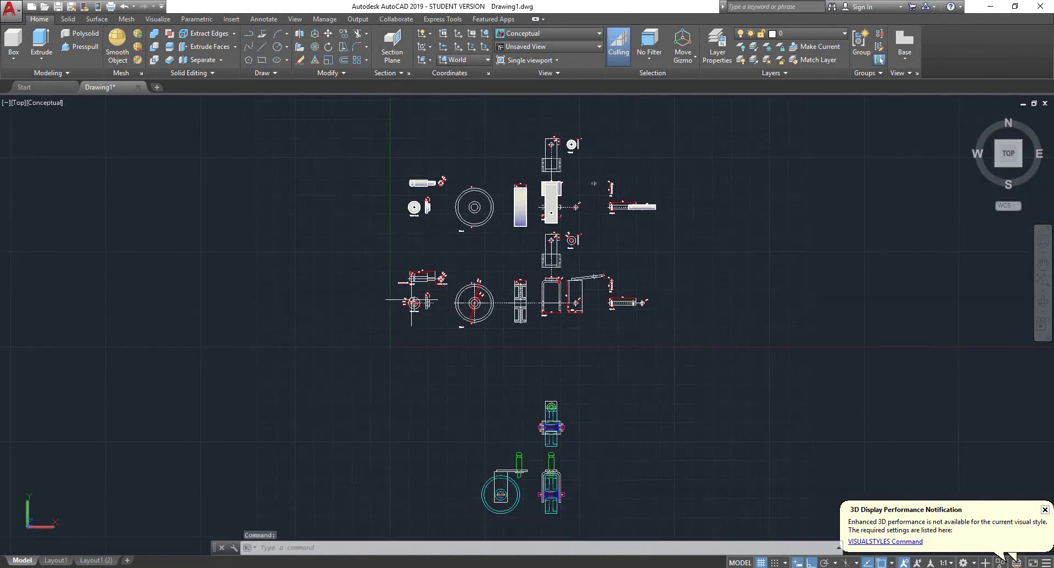
pyautogui.scroll(2, 566, 211)
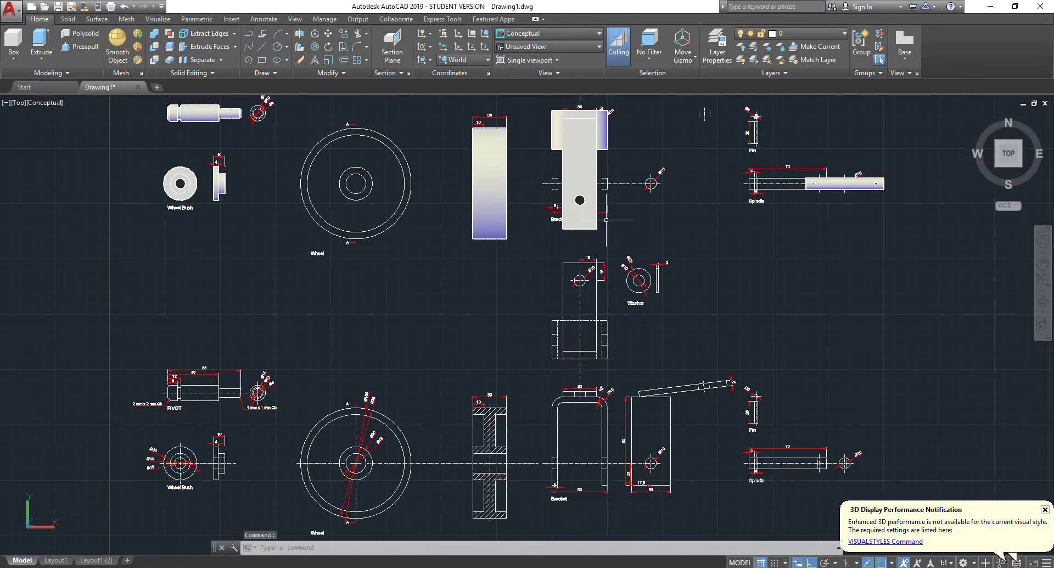